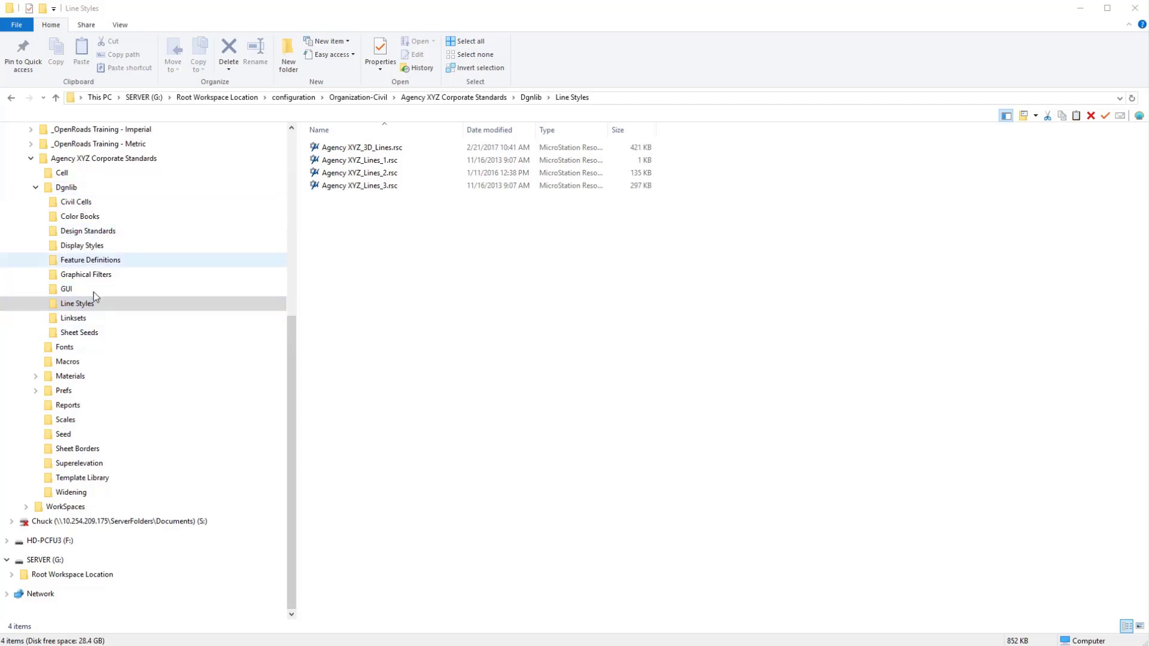
Create a folder named RSC Backup inside the Line Styles folder
right_click(325, 239)
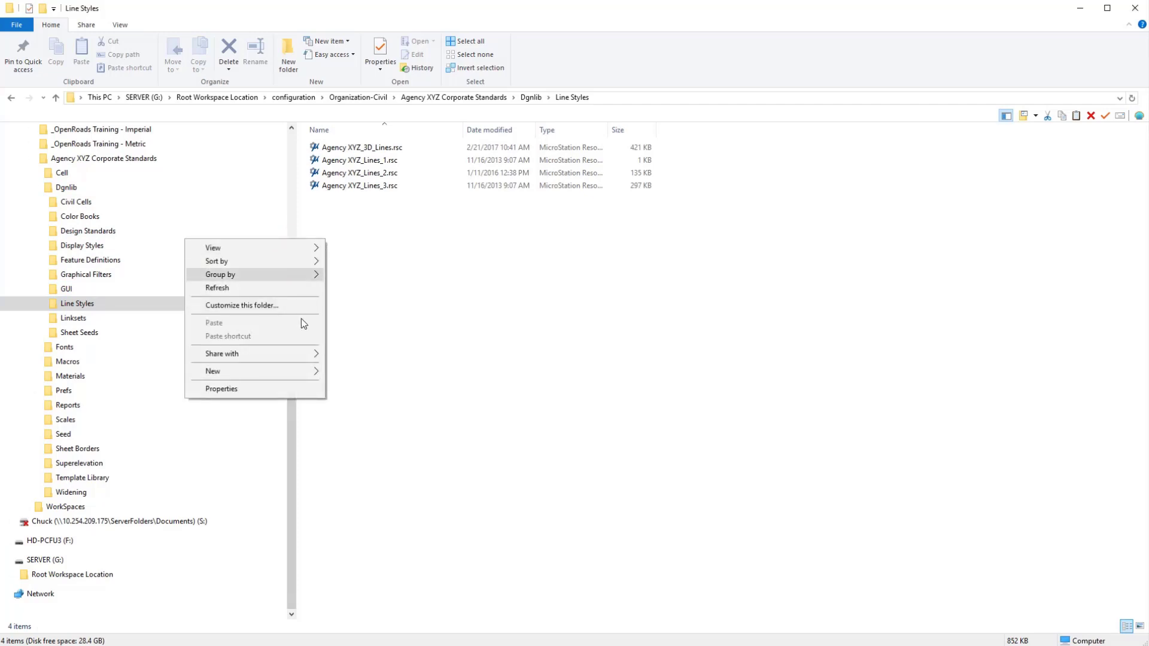
mouse_move(295, 372)
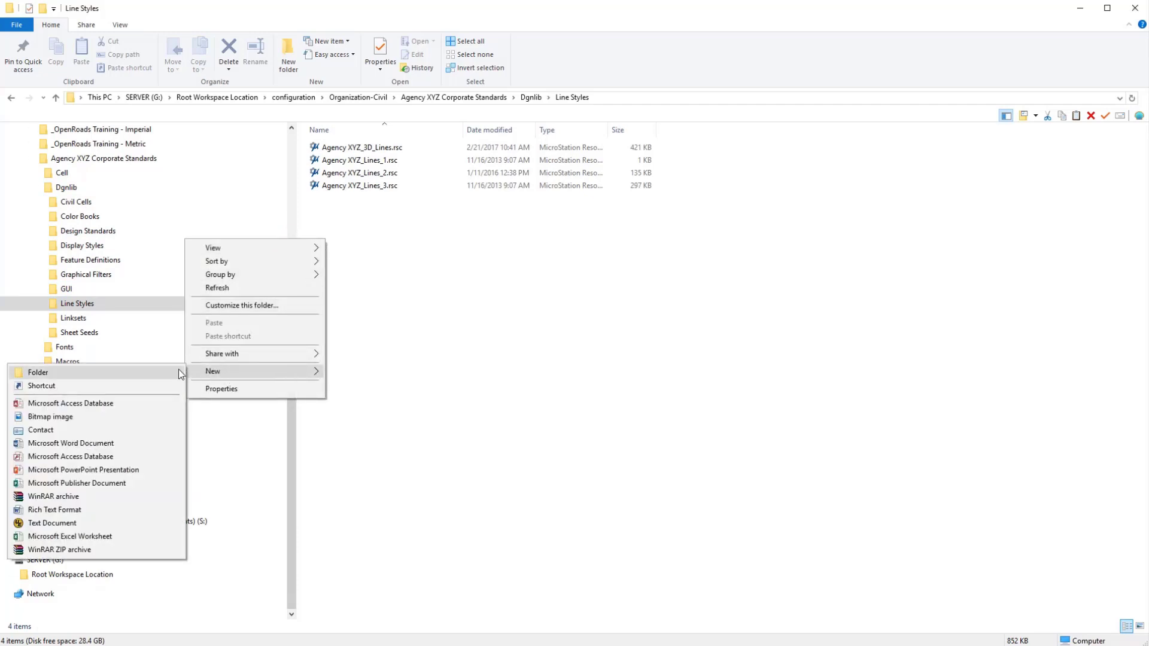
left_click(36, 373)
type("RSC")
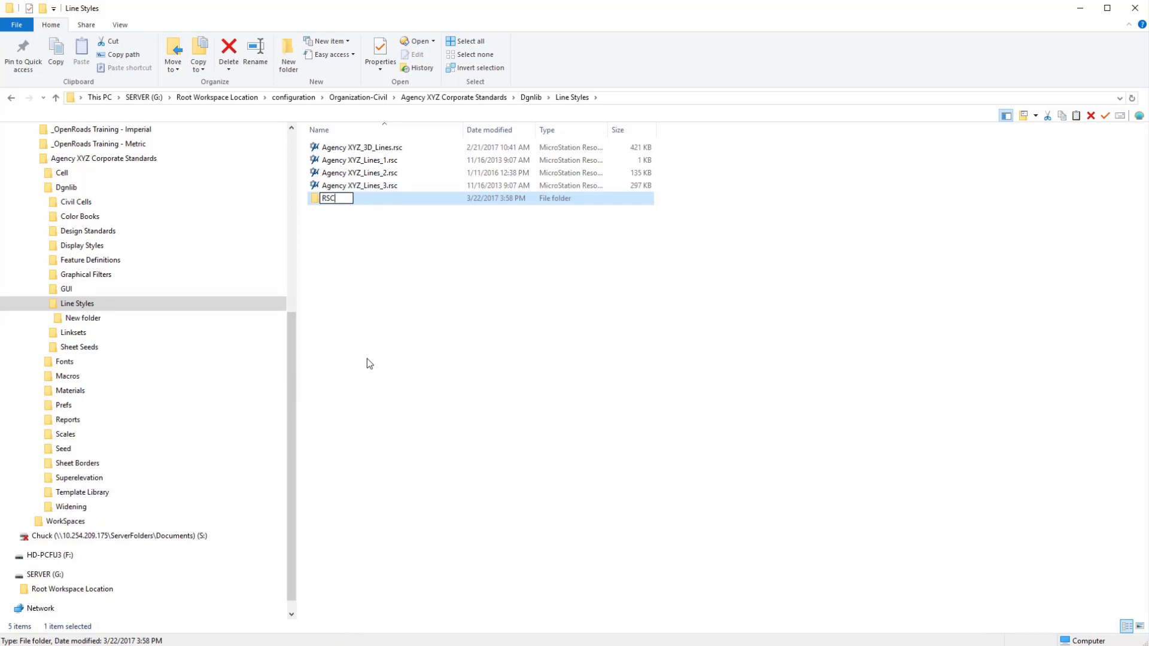
type(" Backup")
key("Return")
left_click(367, 258)
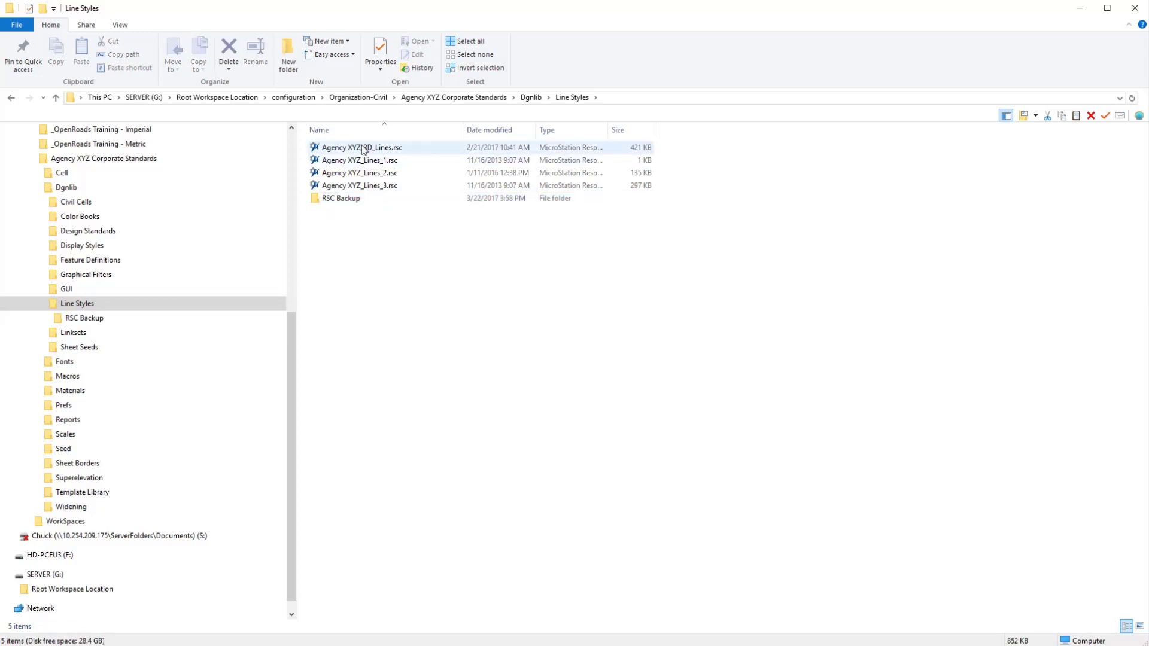
Move the four Agency XYZ .rsc line style files from the Line Styles folder into the RSC Backup folder
left_click(364, 149)
left_click(357, 184, "shift")
right_click(358, 185)
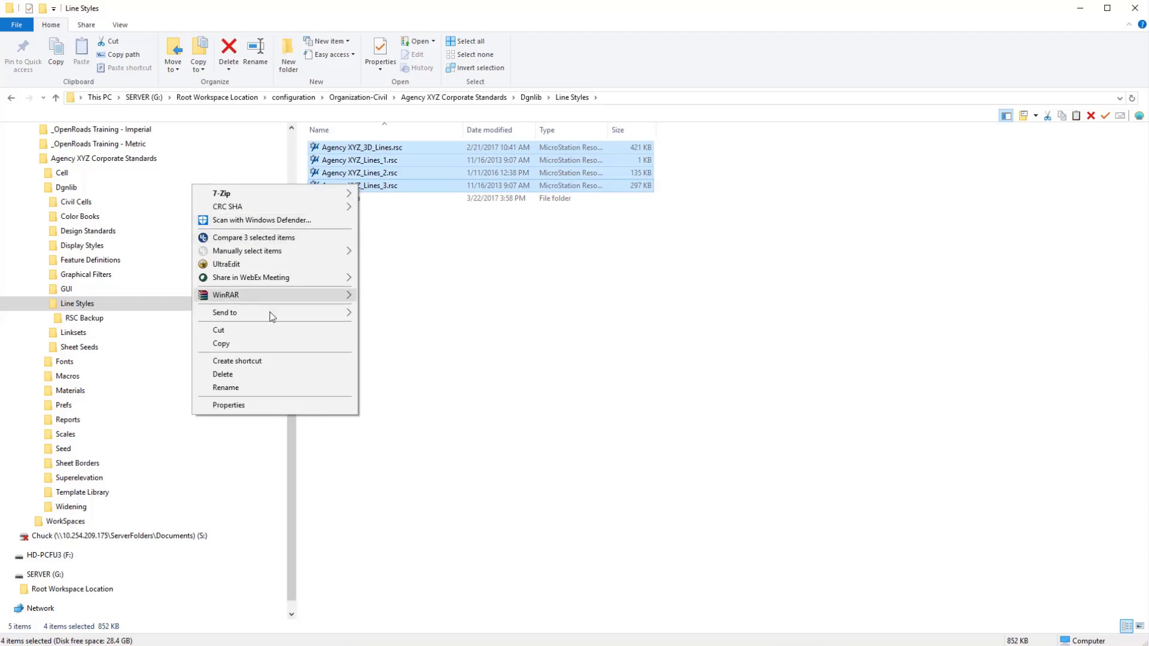
left_click(264, 330)
left_click(330, 203)
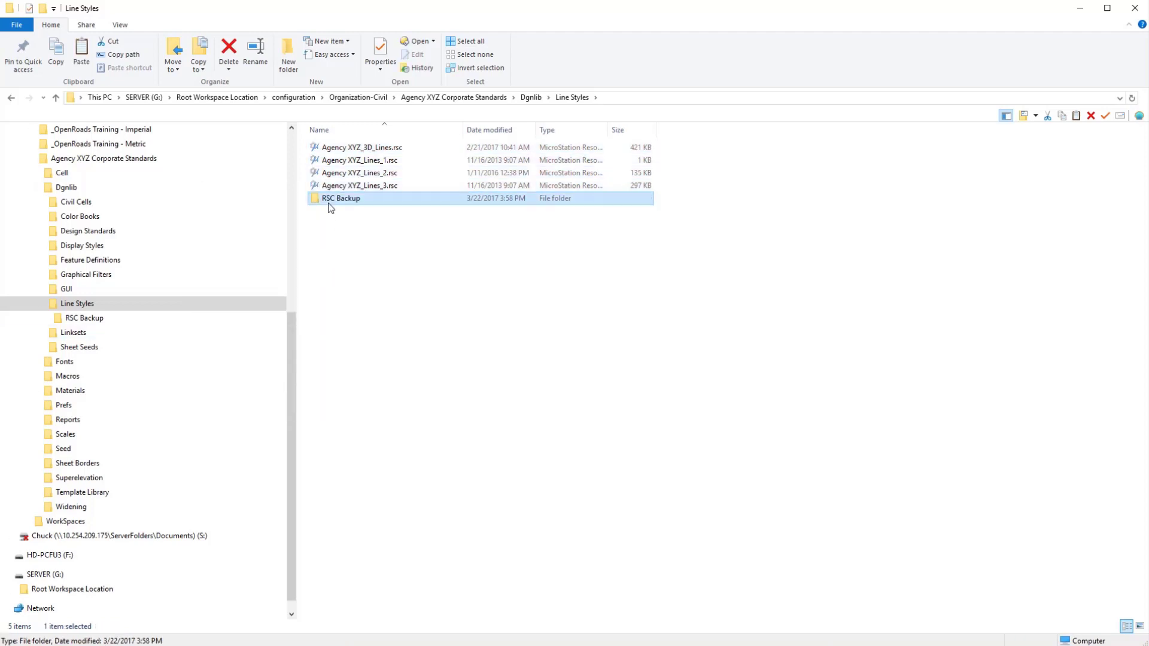
double_click(329, 203)
right_click(328, 205)
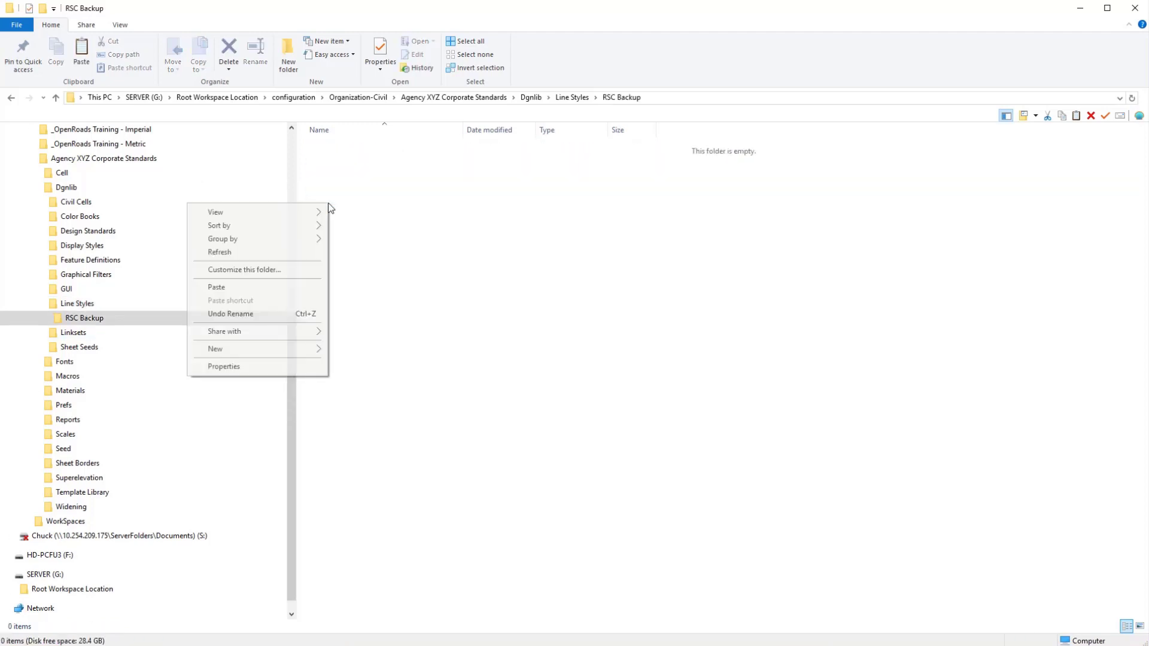
left_click(275, 289)
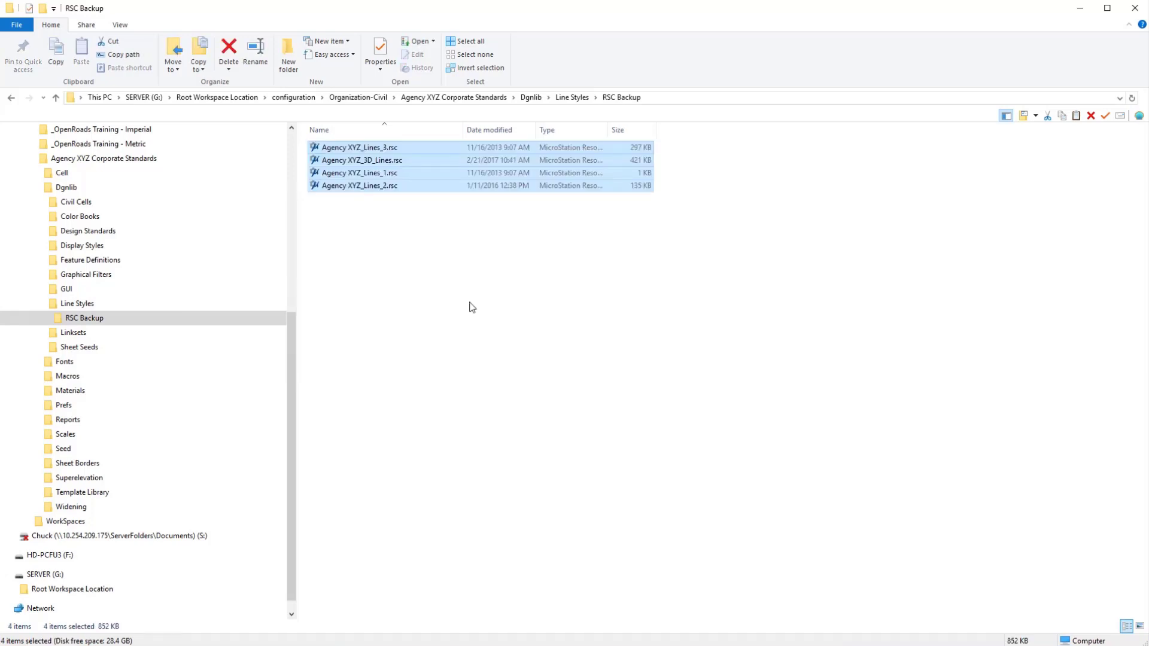
left_click(472, 307)
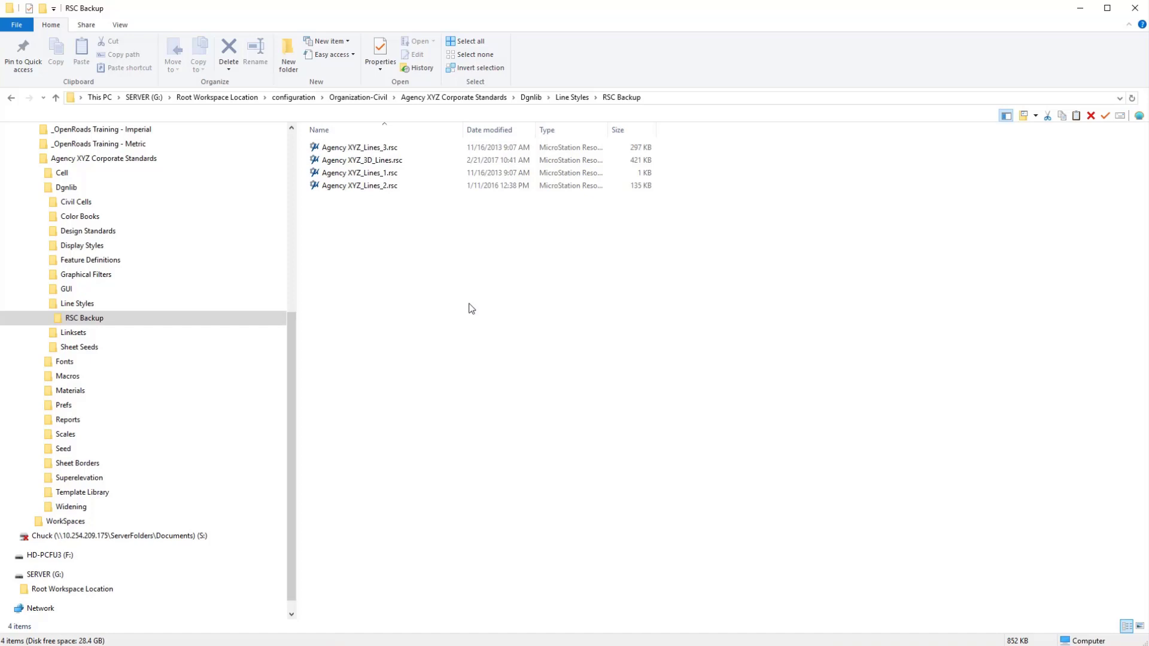
Copy Seed3D - Imperial Design.dgn from the Seed folder into the Line Styles folder
left_click(82, 305)
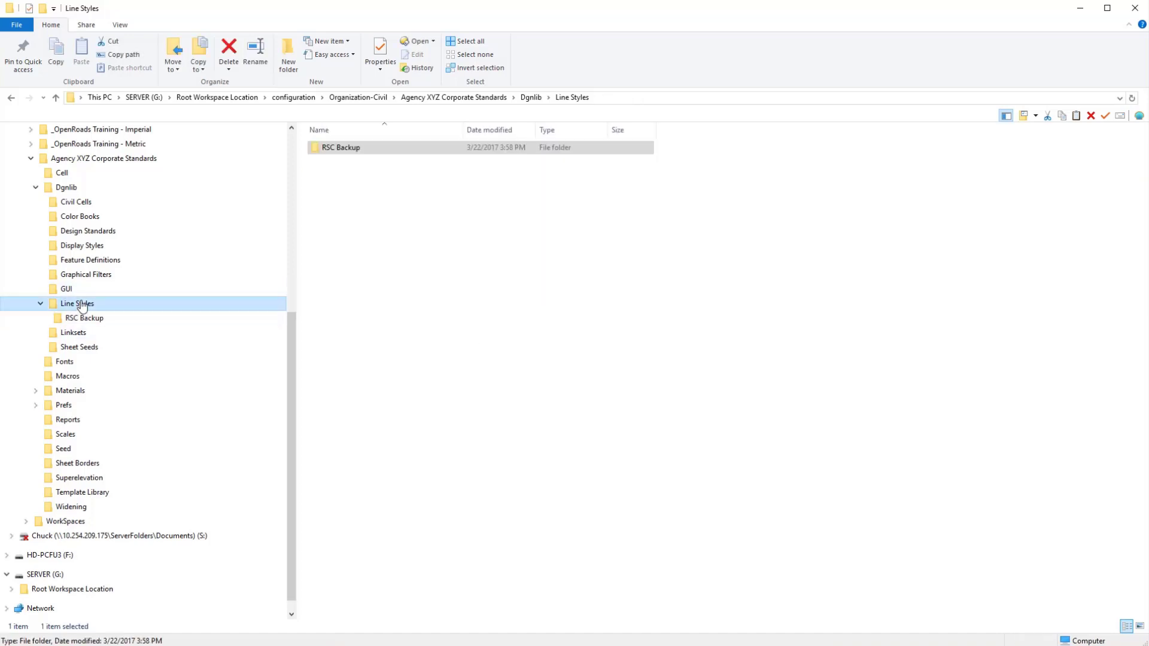
left_click(84, 317)
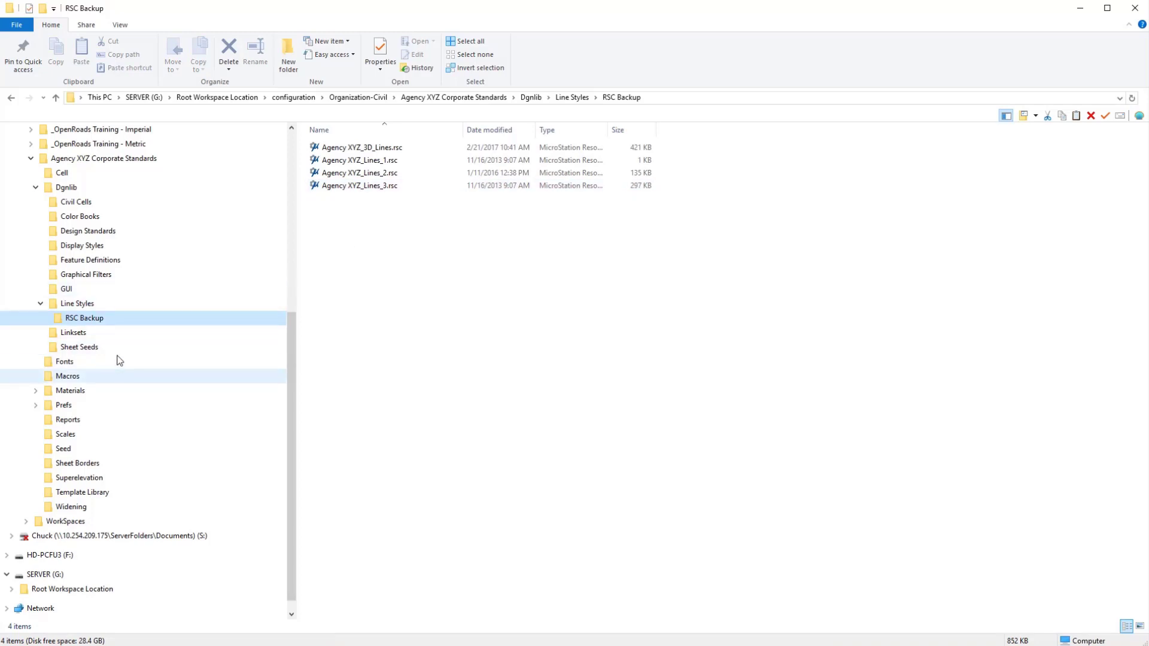
left_click(84, 448)
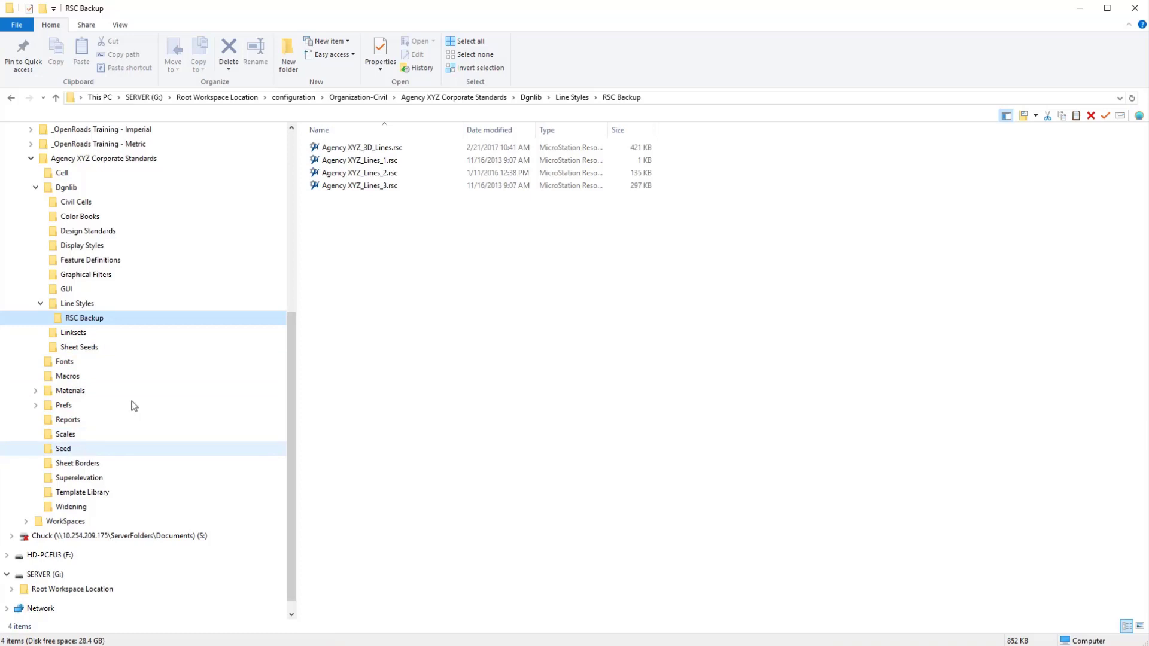
right_click(356, 161)
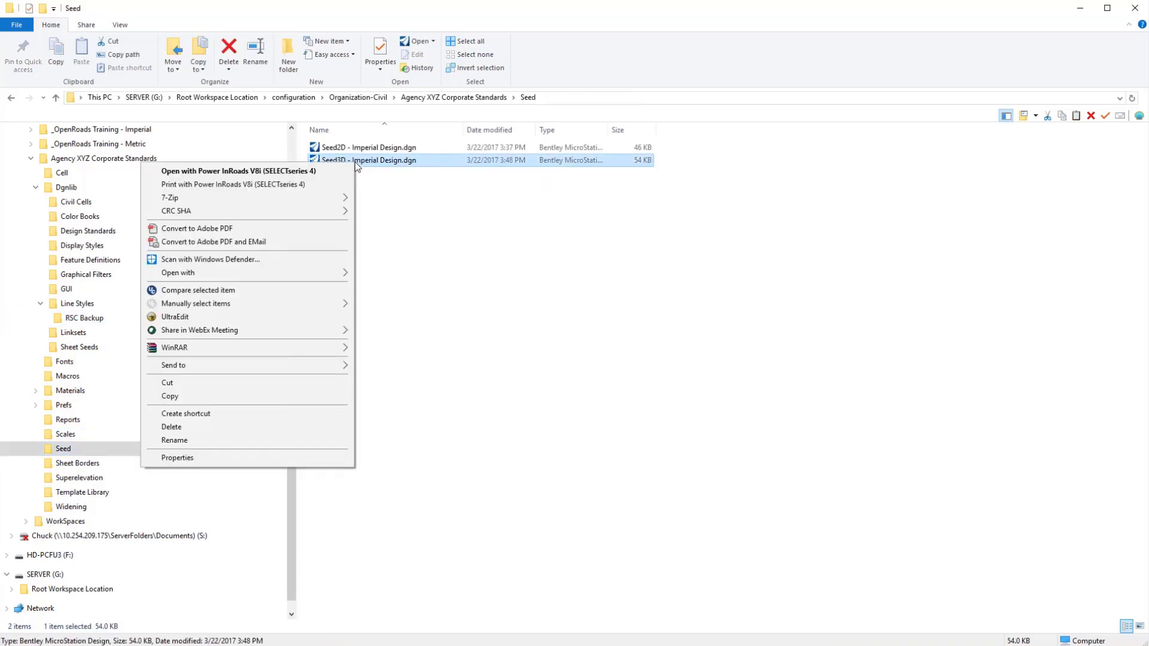
left_click(243, 395)
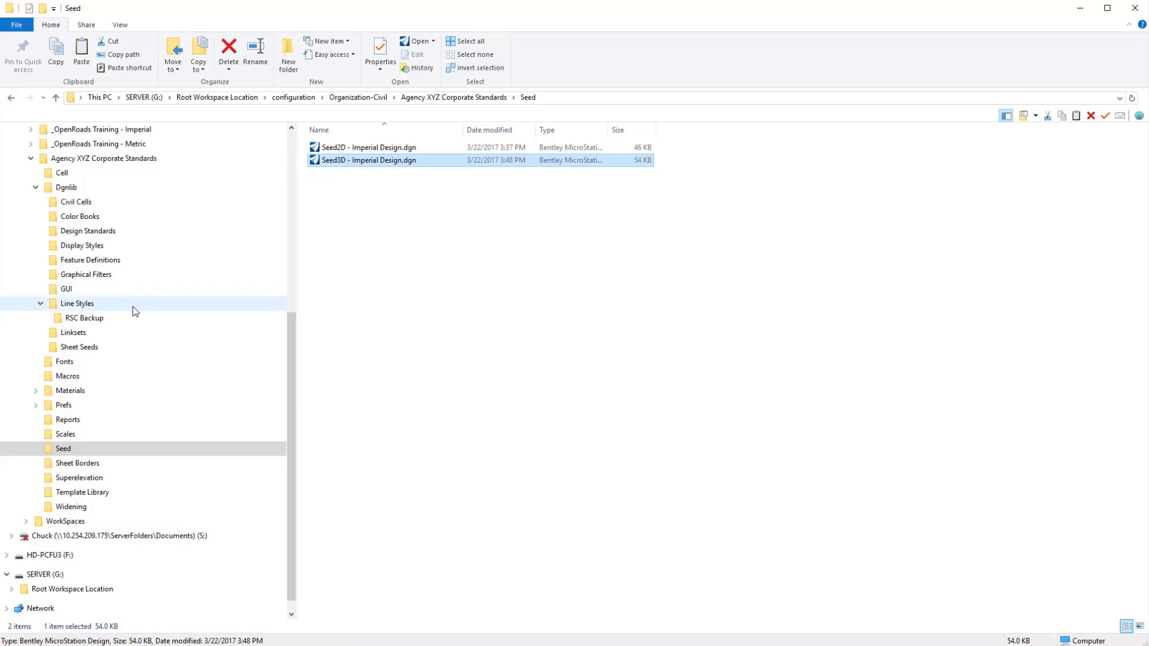
left_click(106, 303)
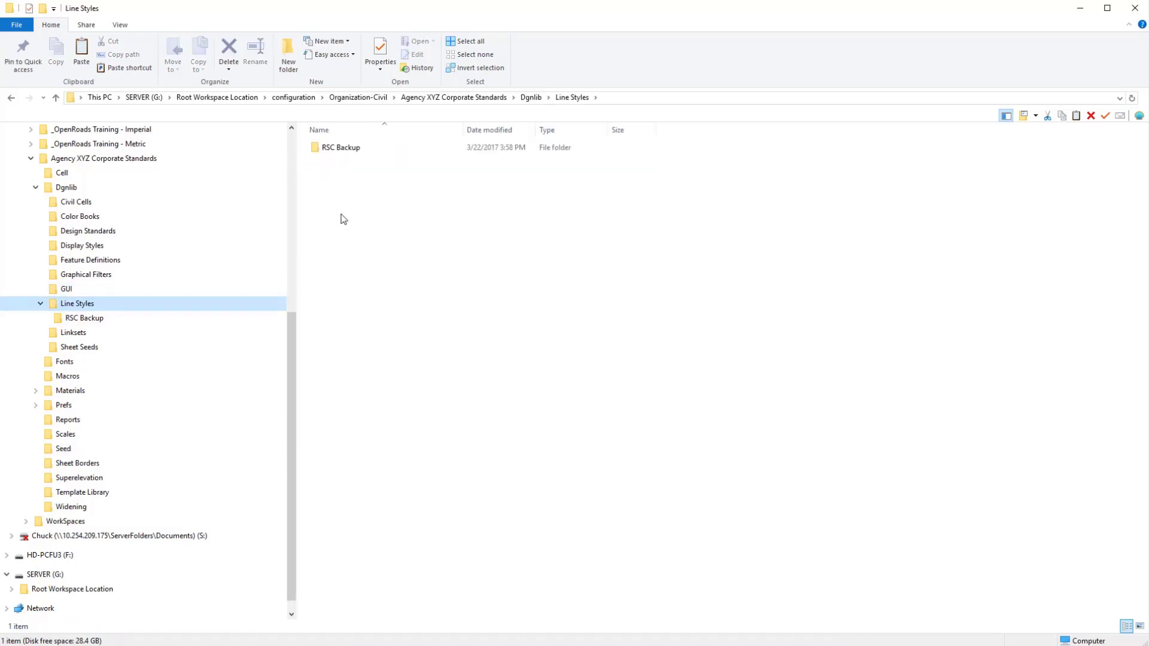
right_click(327, 211)
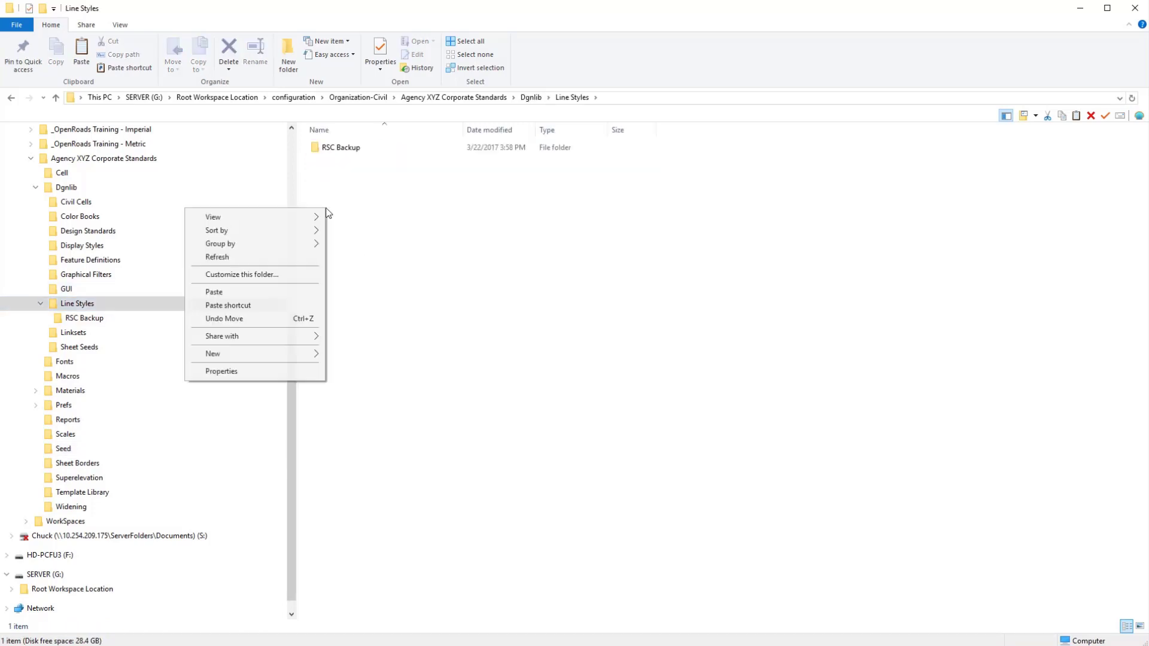
left_click(245, 291)
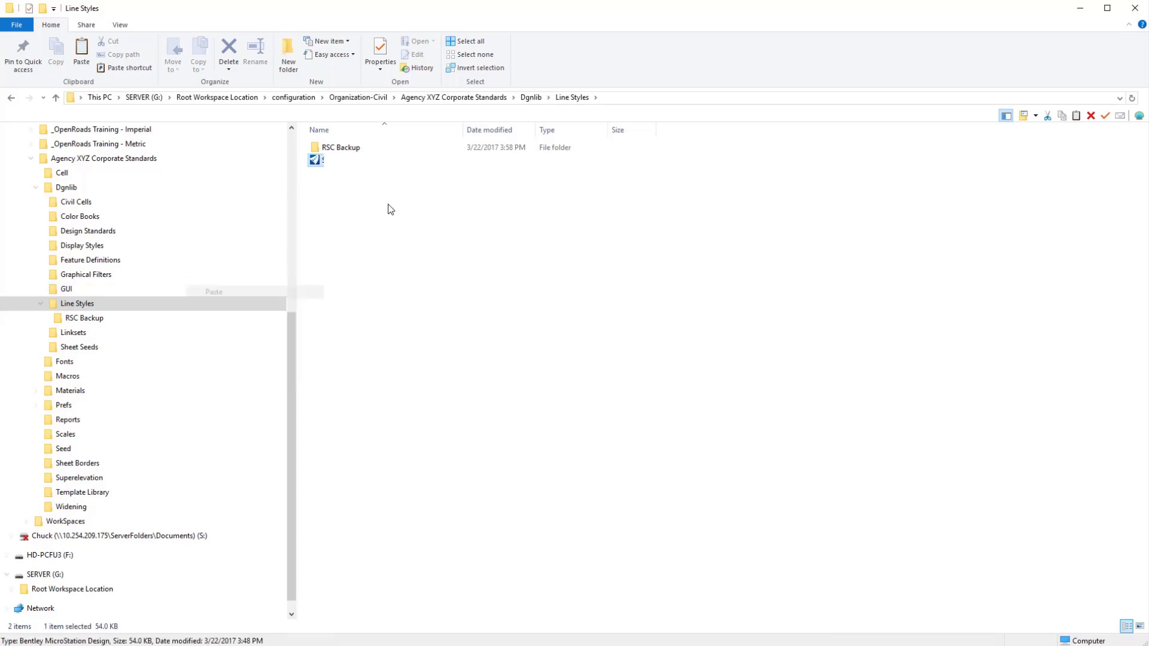
Rename the copied seed file in the Line Styles folder as Agency XYZ Linestyles.dgn
right_click(376, 162)
left_click(267, 439)
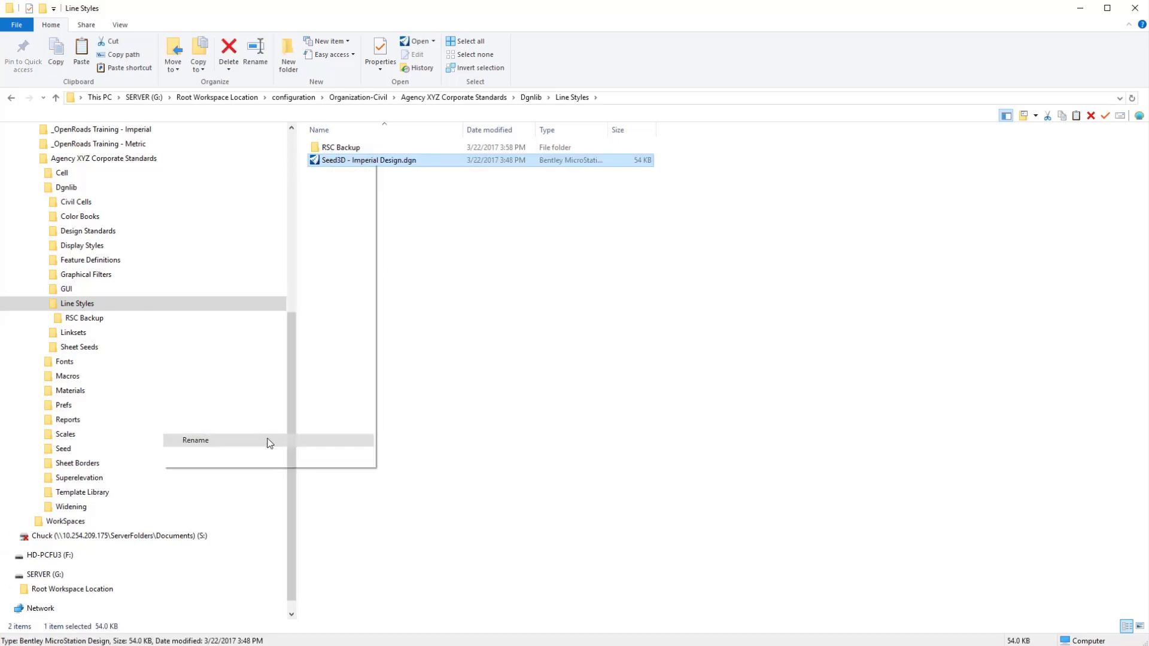
type("Agency ")
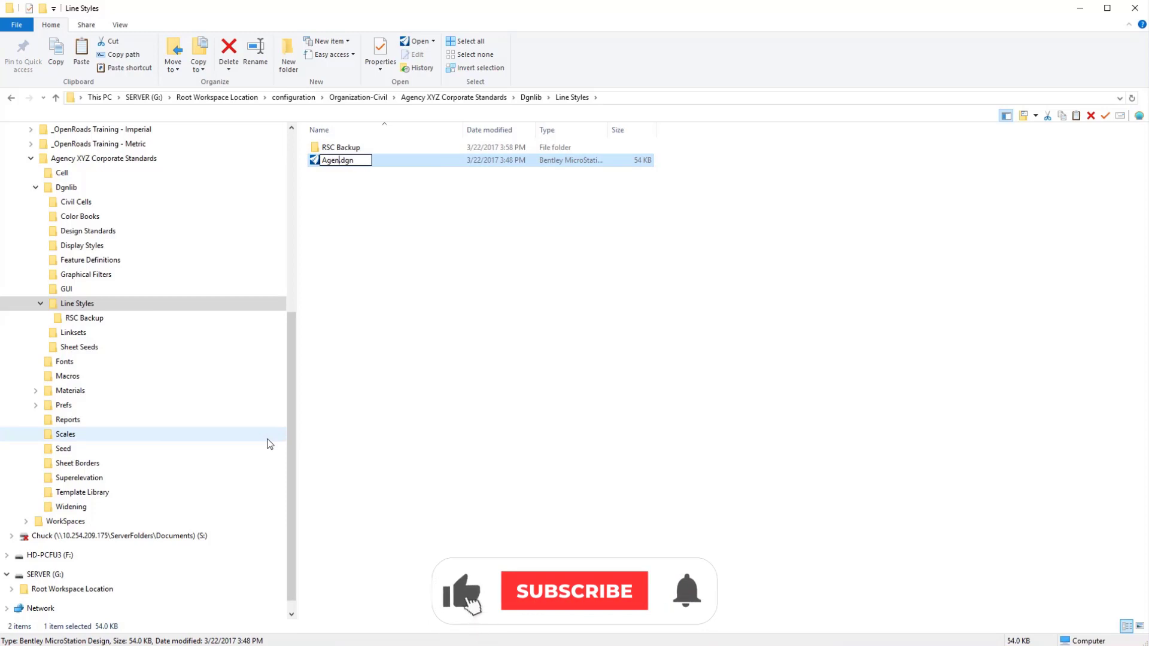
type("XY")
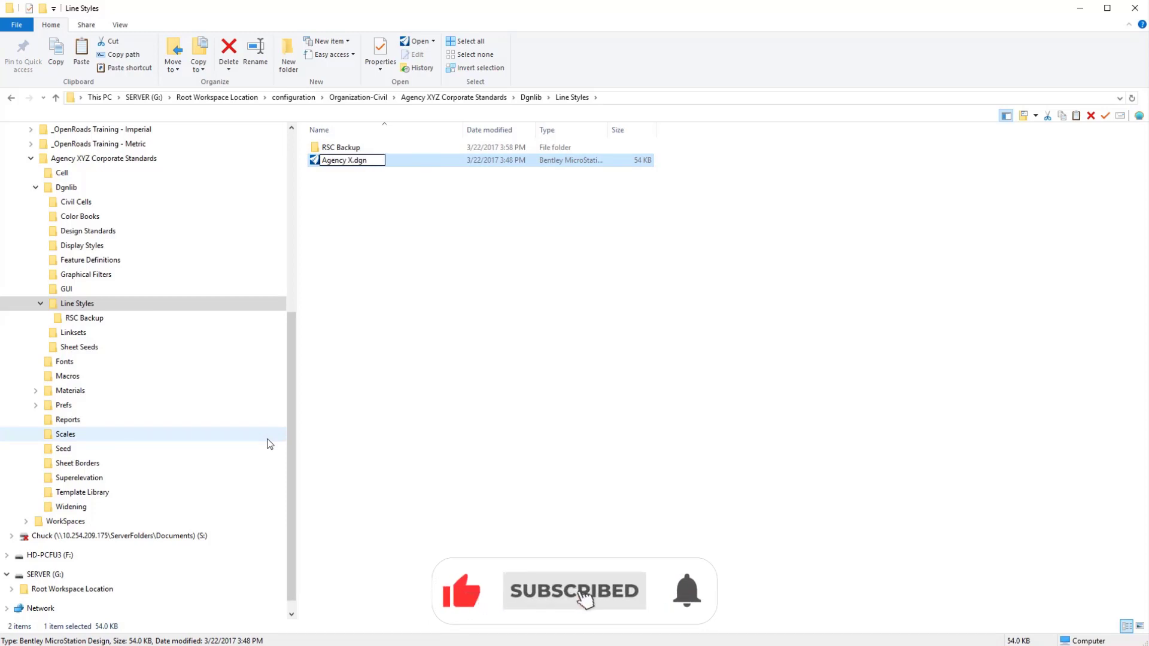
type("Z Line")
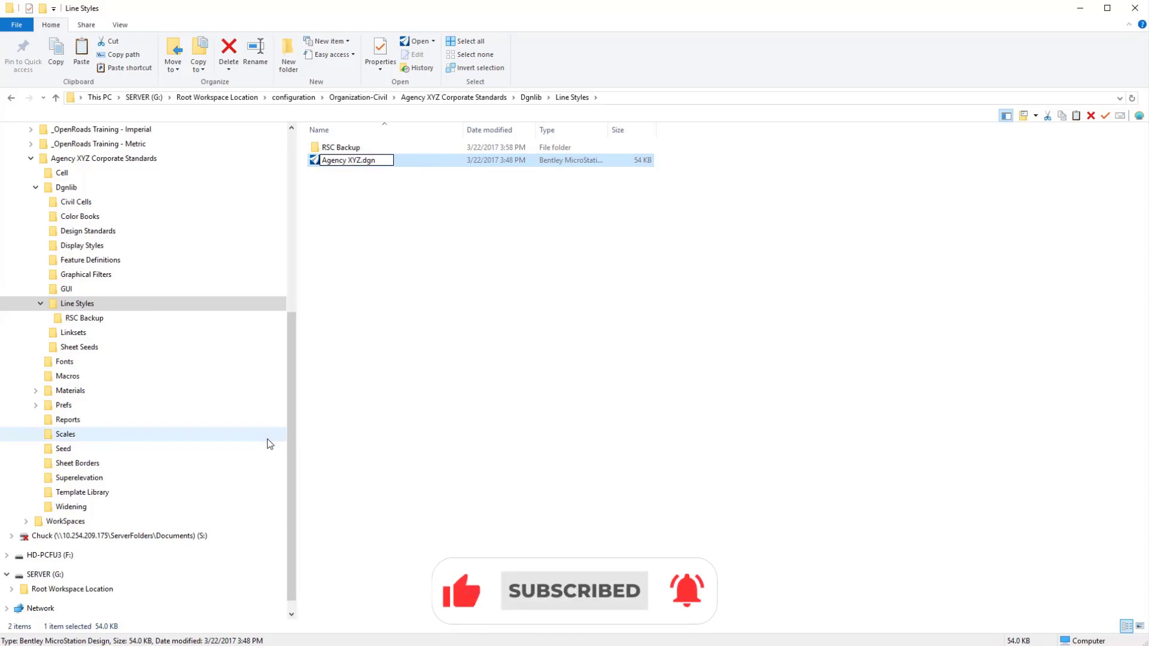
type("styles")
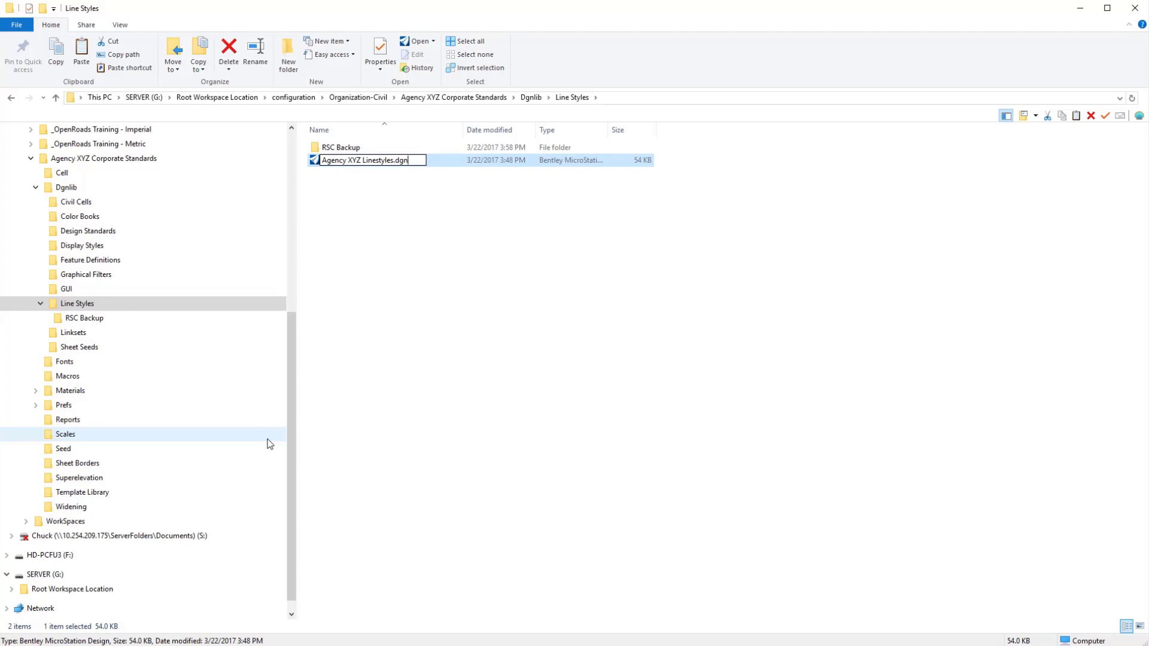
key("Return")
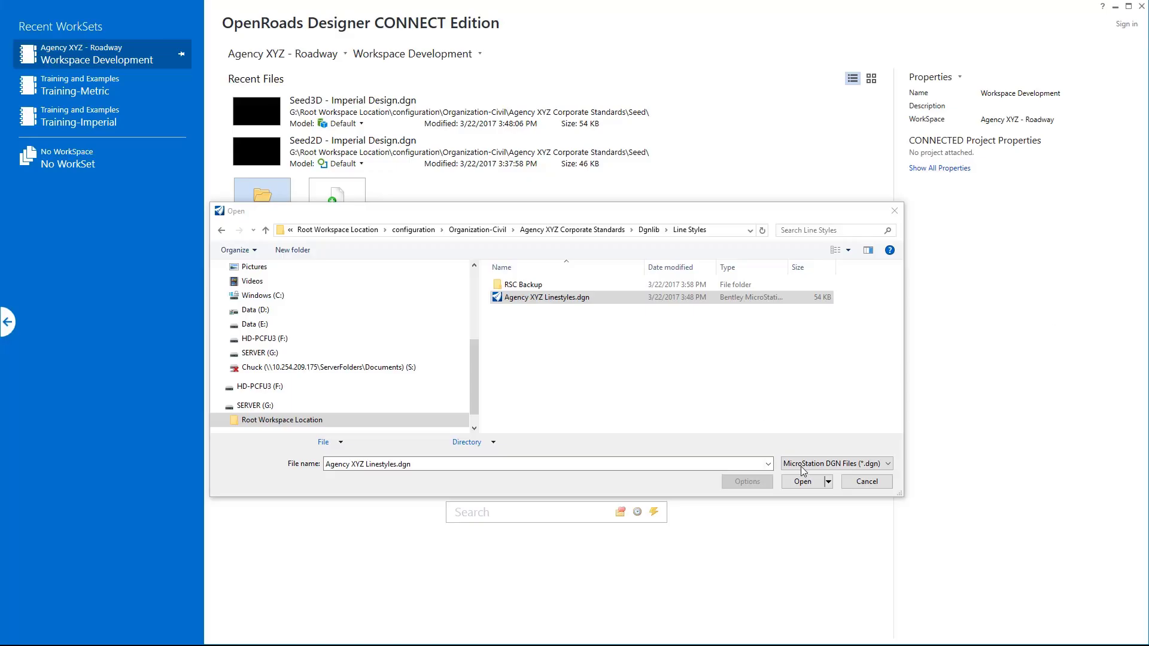
Open Agency XYZ Linestyles.dgn in OpenRoads Designer and bring up the Line Style Editor
left_click(805, 481)
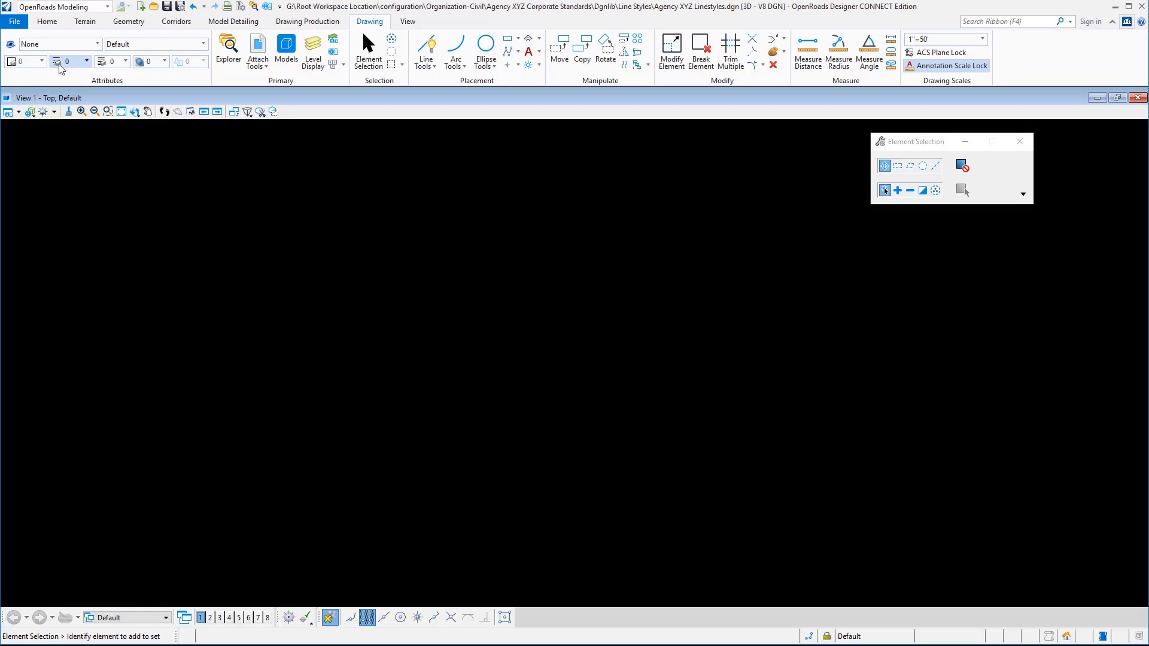
left_click(61, 67)
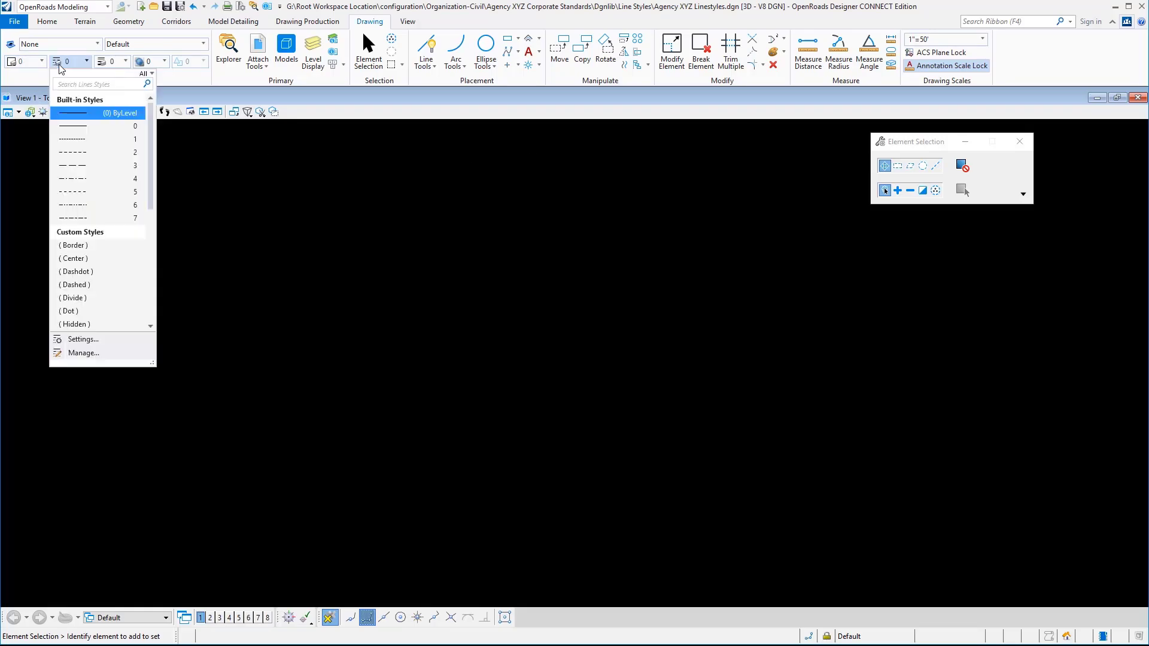
left_click(81, 353)
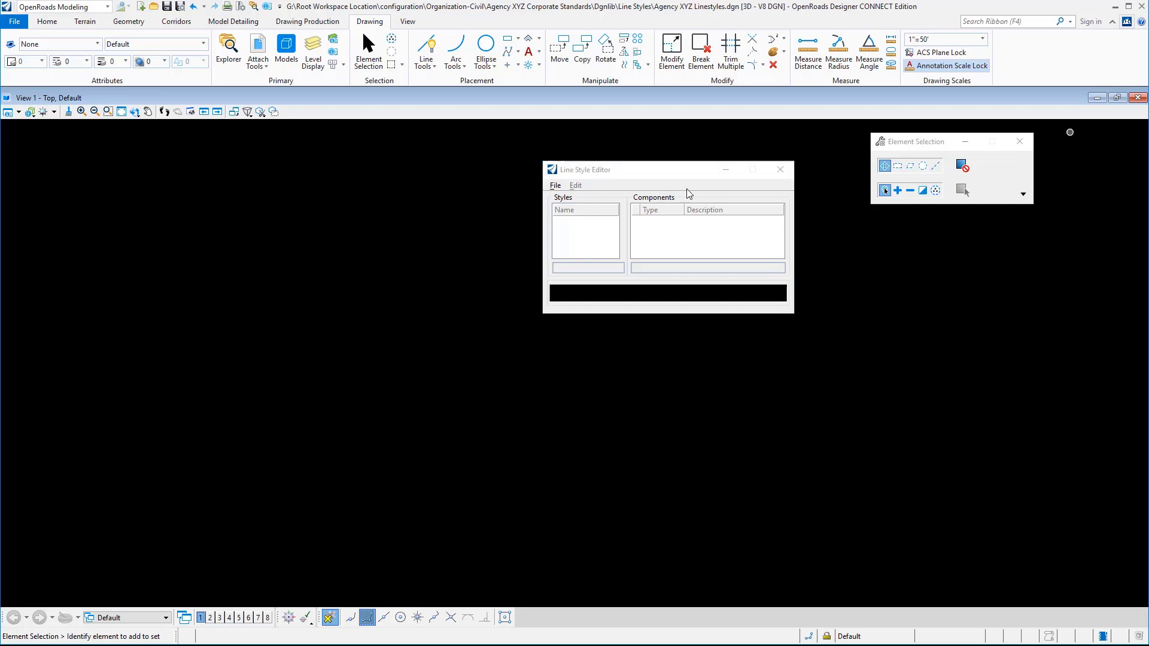
Start a MicroStation resource file (RSC) import for the line styles and browse to the SERVER (G:) drive
left_click(555, 186)
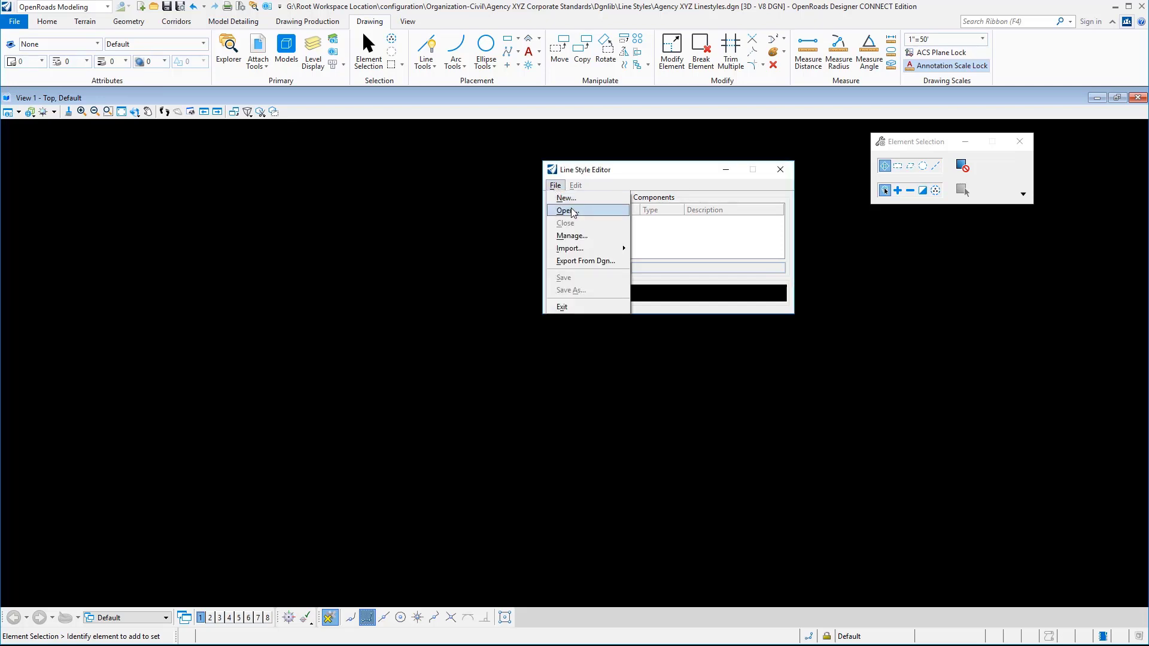
mouse_move(581, 250)
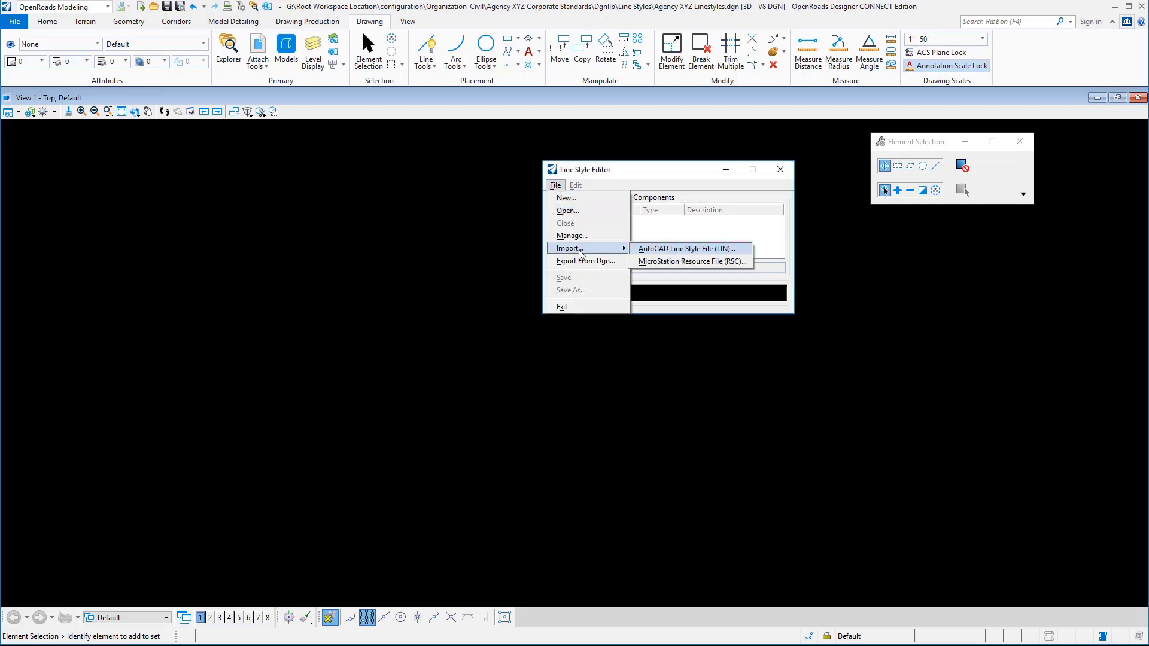
left_click(651, 262)
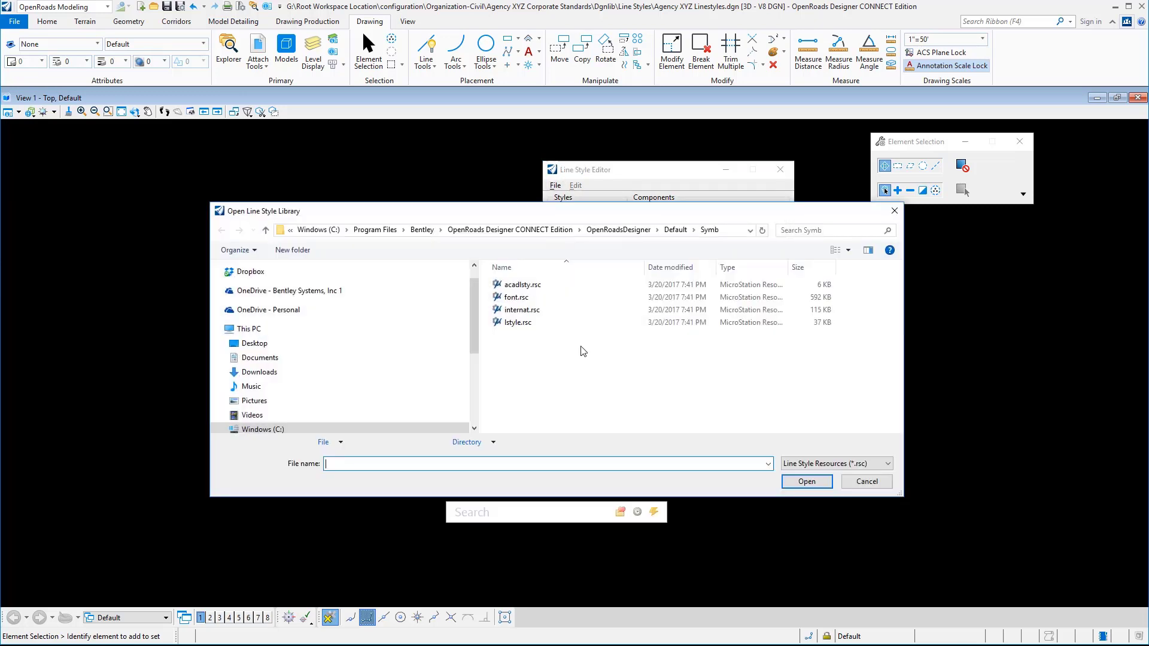
double_click(537, 370)
left_click(535, 362)
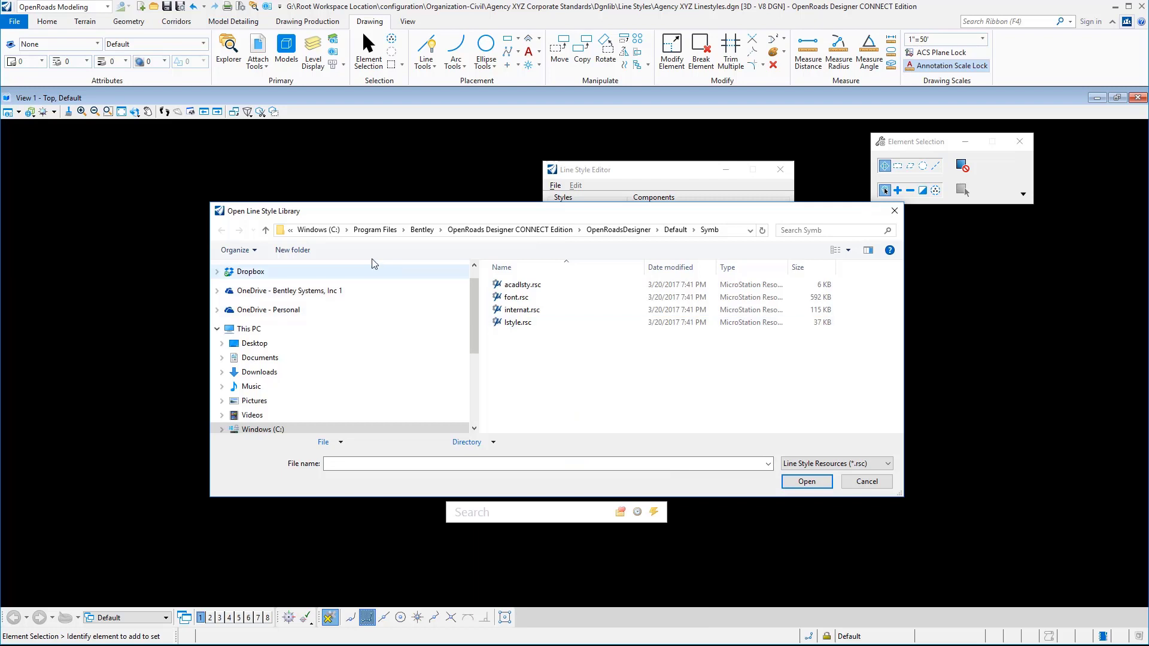
scroll(308, 389, "down", 1)
scroll(309, 392, "down", 1)
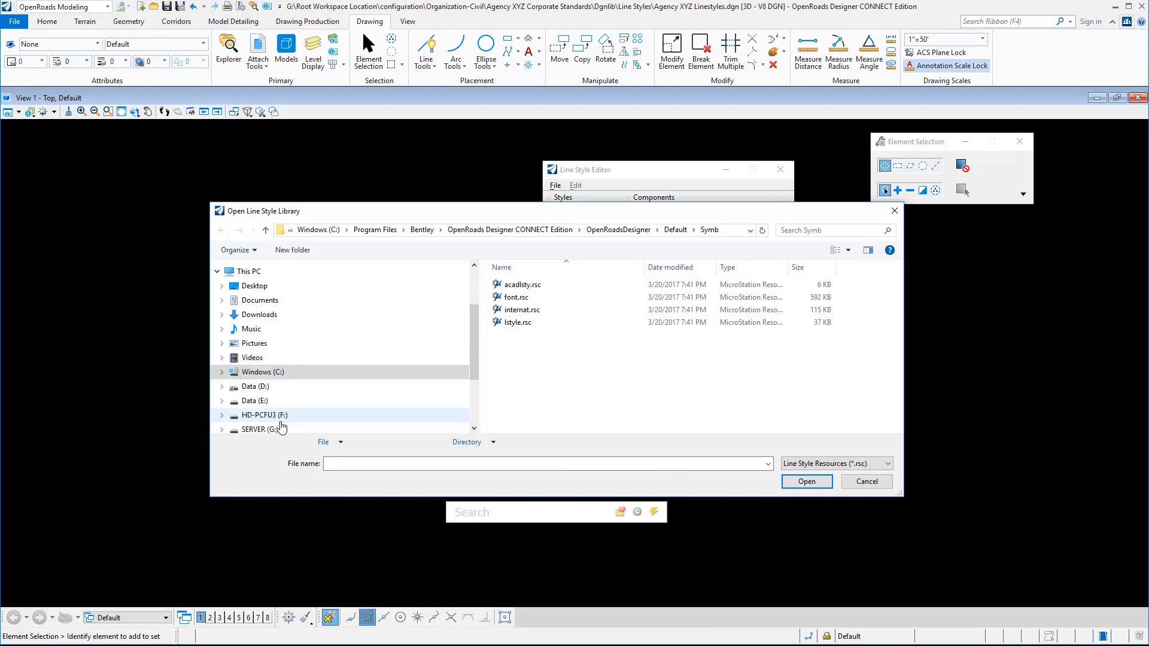
left_click(274, 430)
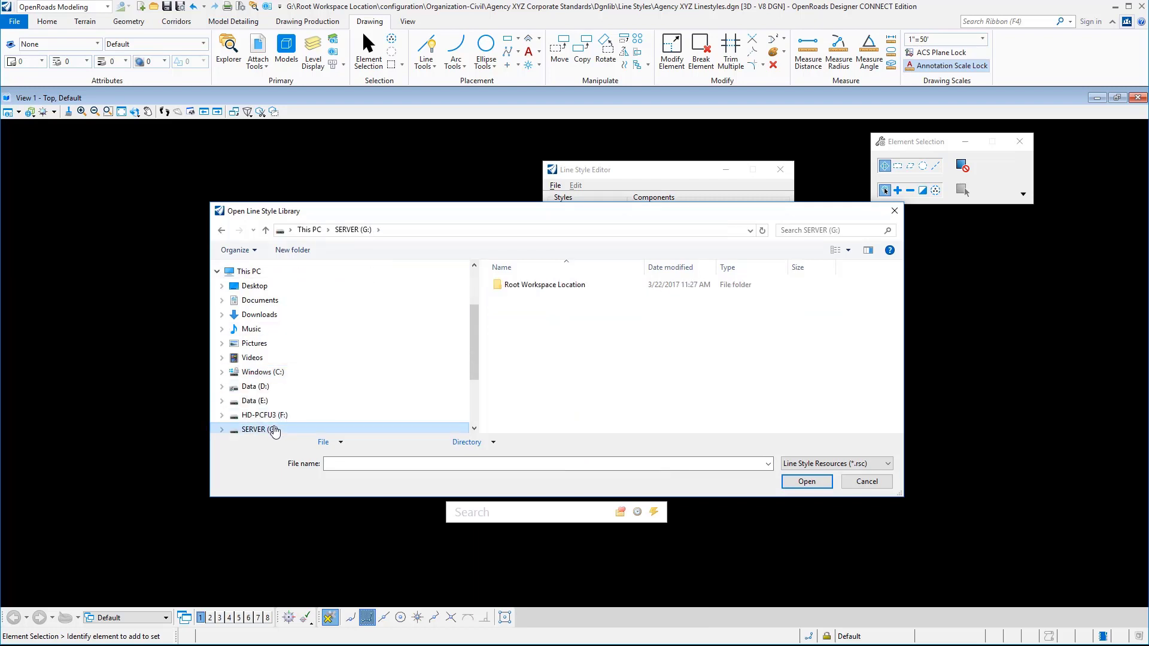
Open Agency XYZ_3D_Lines.rsc from the RSC Backup folder under Root Workspace Location\configuration\Organization-Civil\Agency XYZ Corporate Standards\Dgnlib\Line Styles for import
double_click(520, 286)
double_click(518, 286)
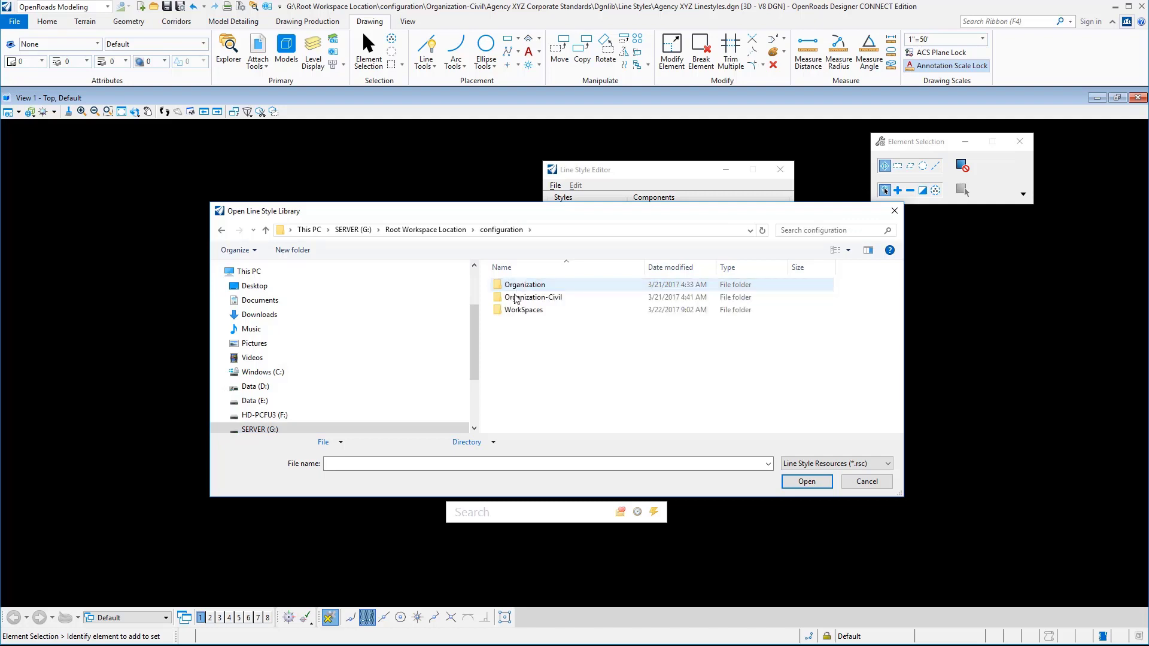
double_click(516, 299)
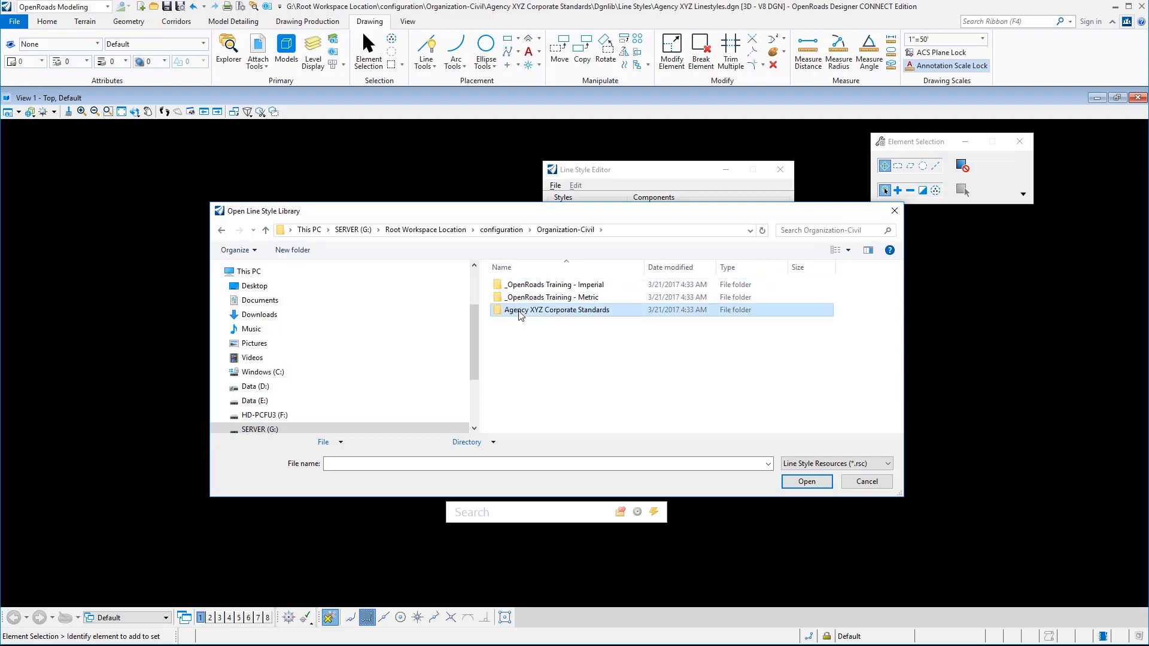
double_click(518, 310)
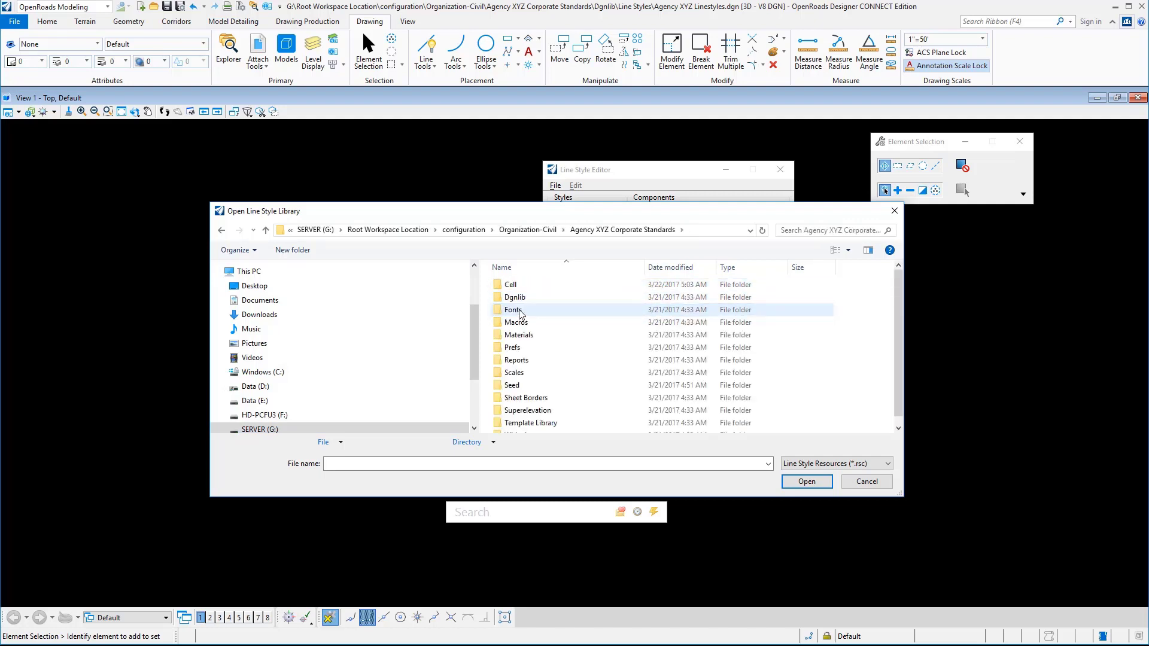
double_click(524, 299)
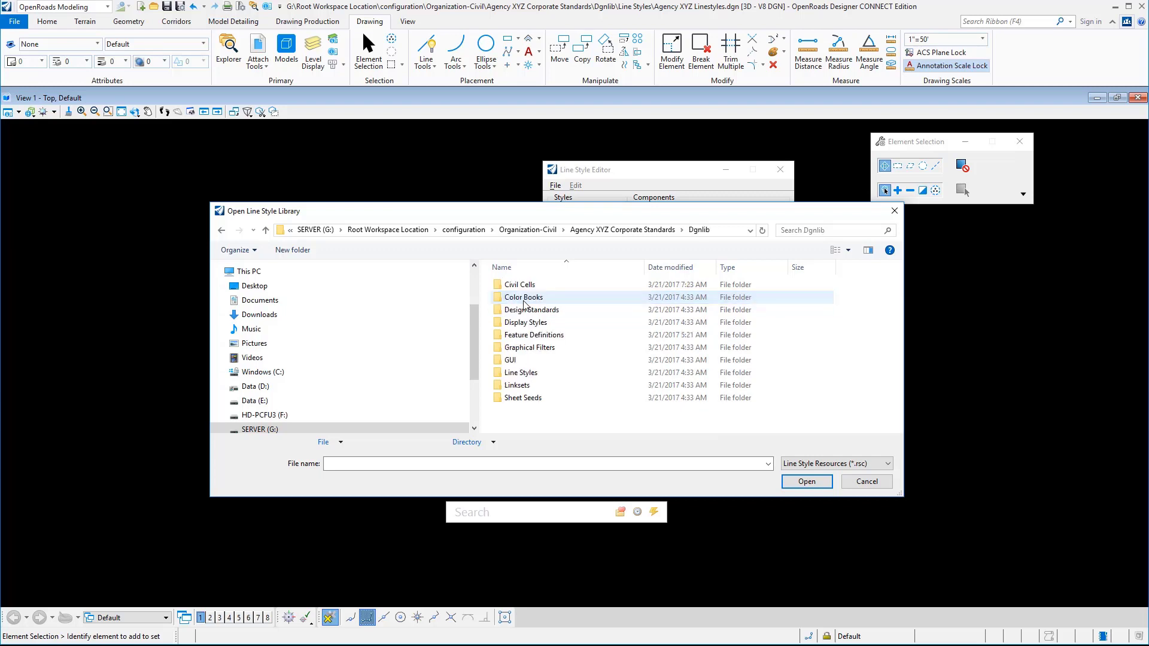
double_click(520, 373)
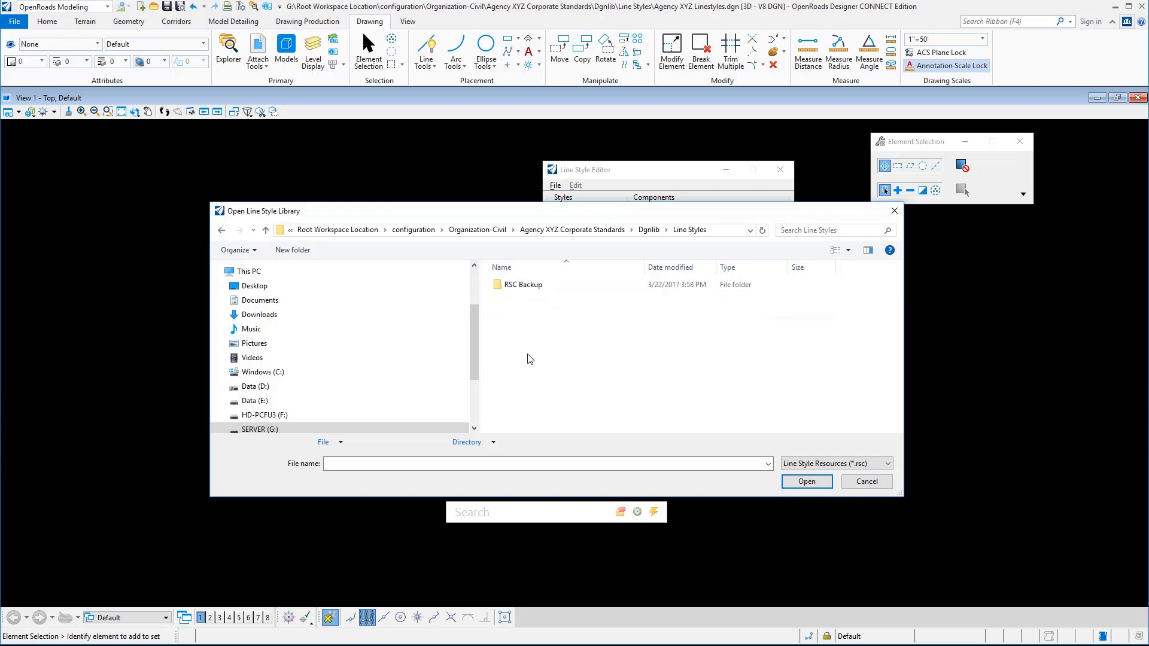
left_click(521, 287)
double_click(521, 287)
left_click(522, 286)
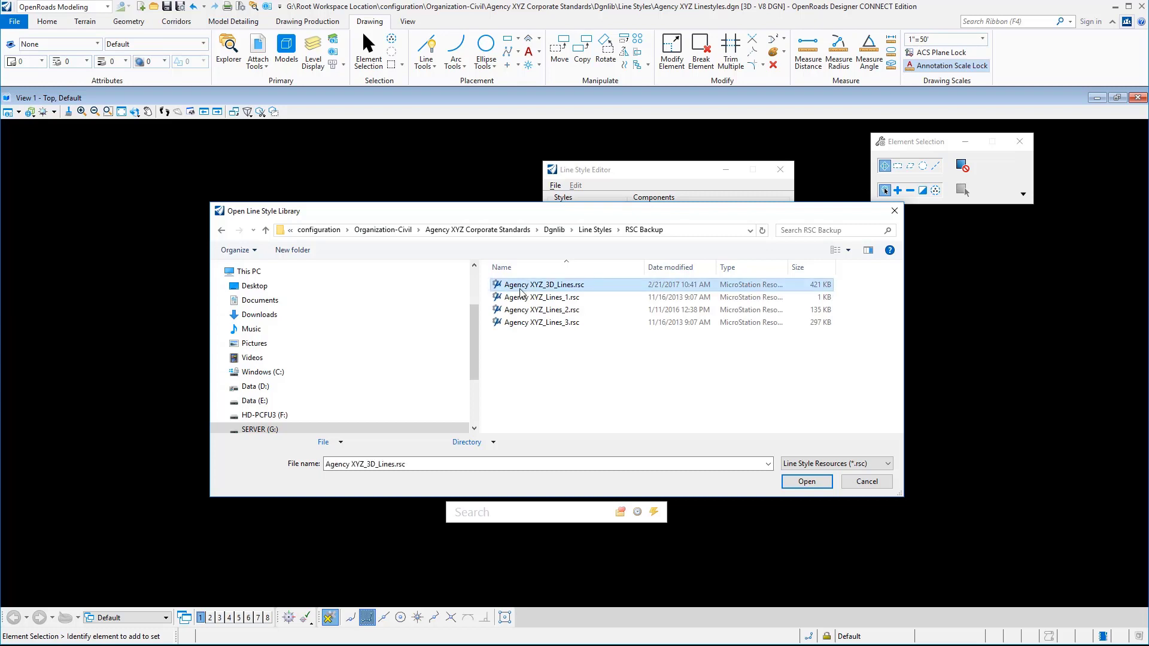
left_click(806, 482)
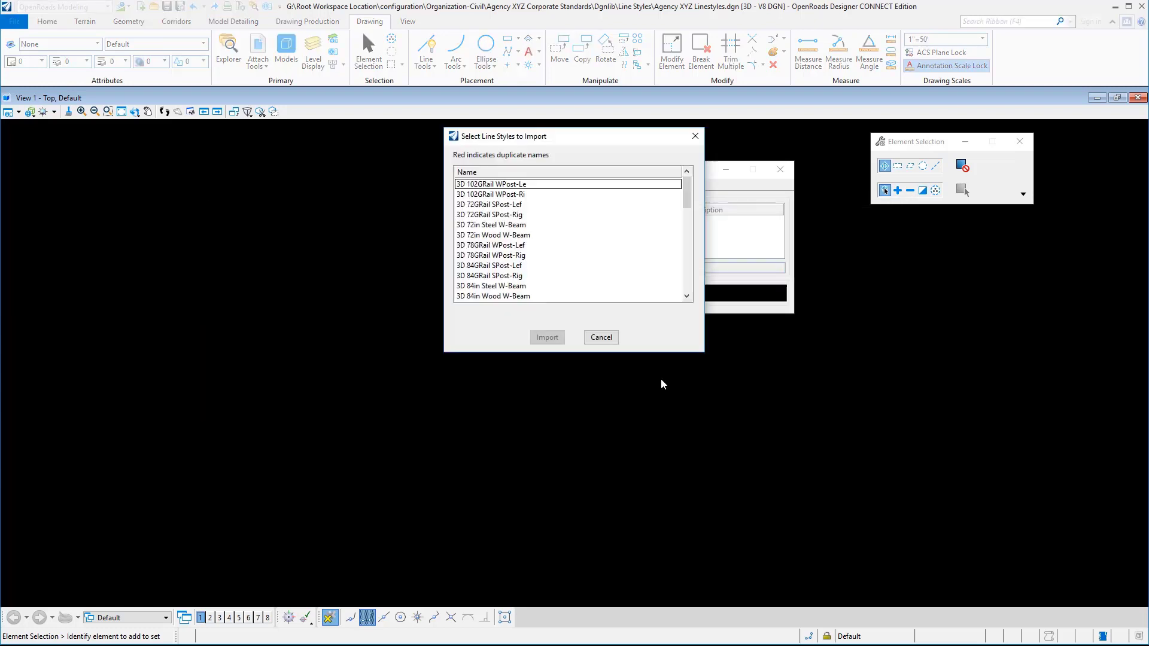
Select all line styles listed from Agency XYZ_3D_Lines.rsc and import them into the active design file
left_click(515, 185)
scroll(559, 272, "down", 15)
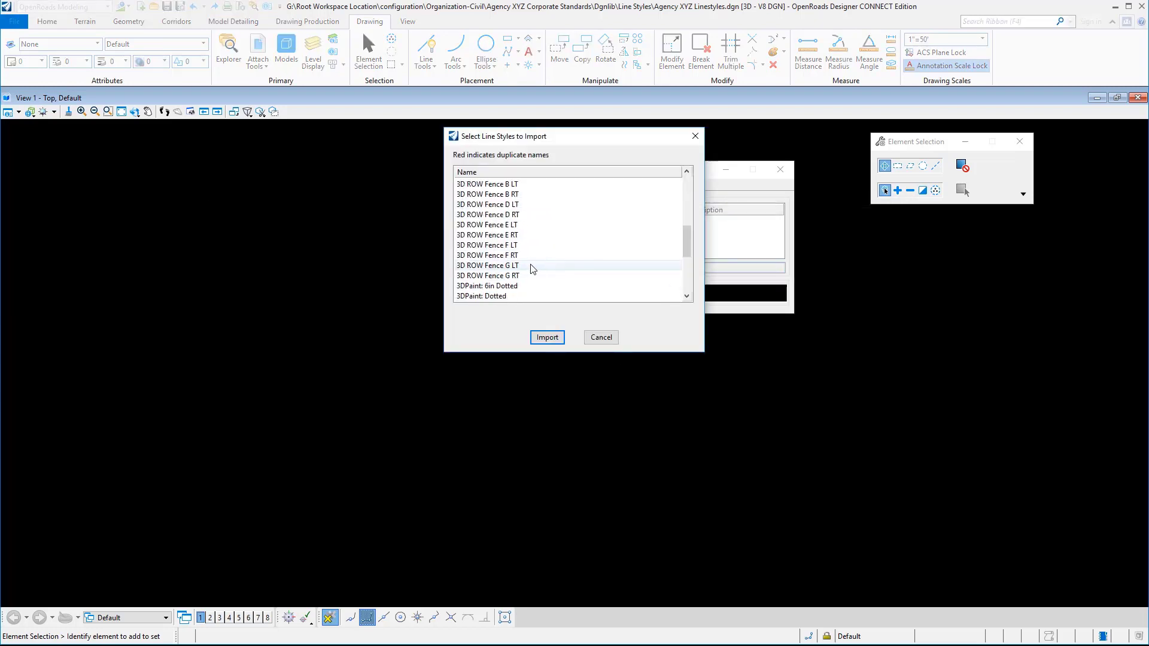
left_click(484, 297, "shift")
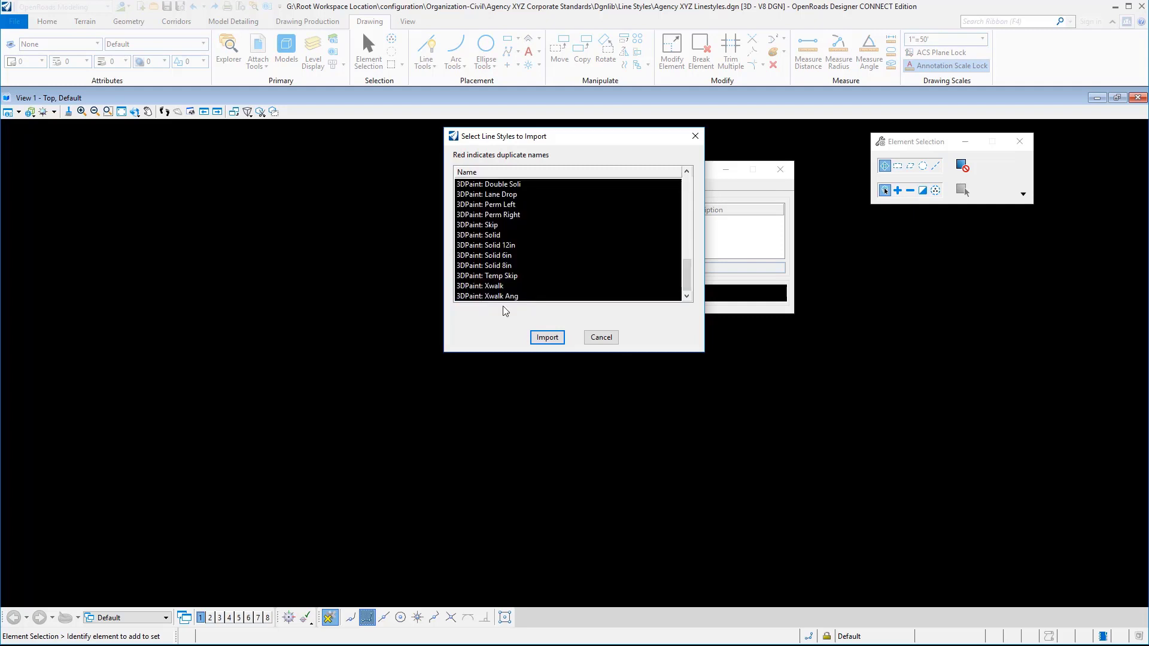
left_click(546, 338)
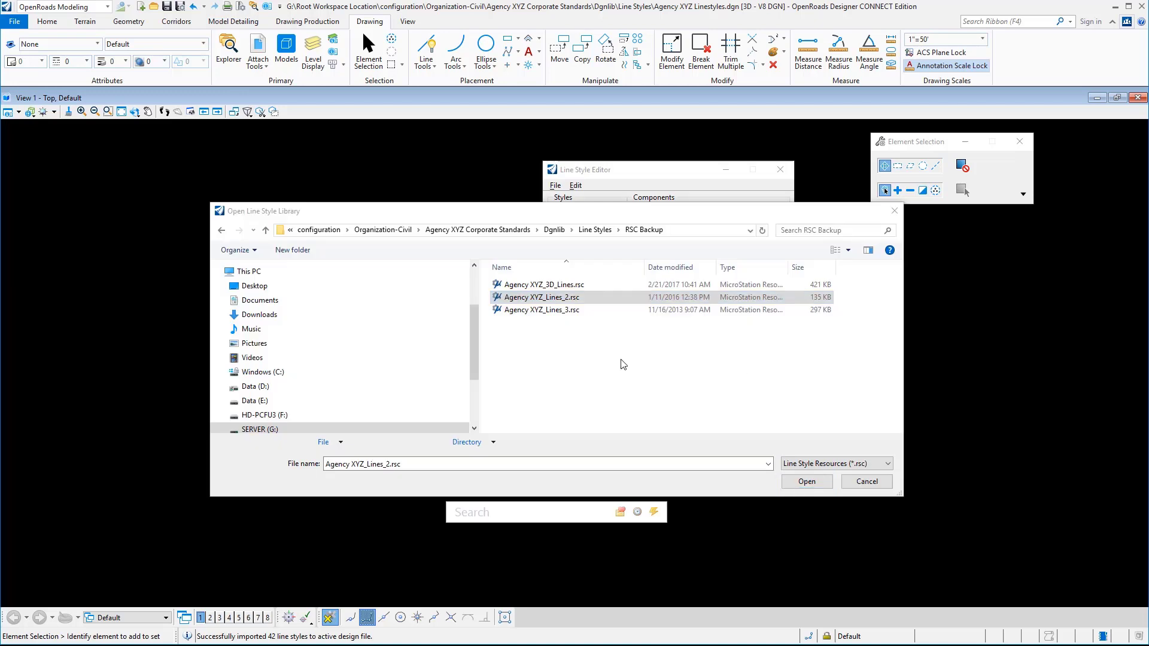
Open Agency XYZ_Lines_2.rsc and import all of its line styles into the active design file
left_click(793, 479)
left_click(482, 184)
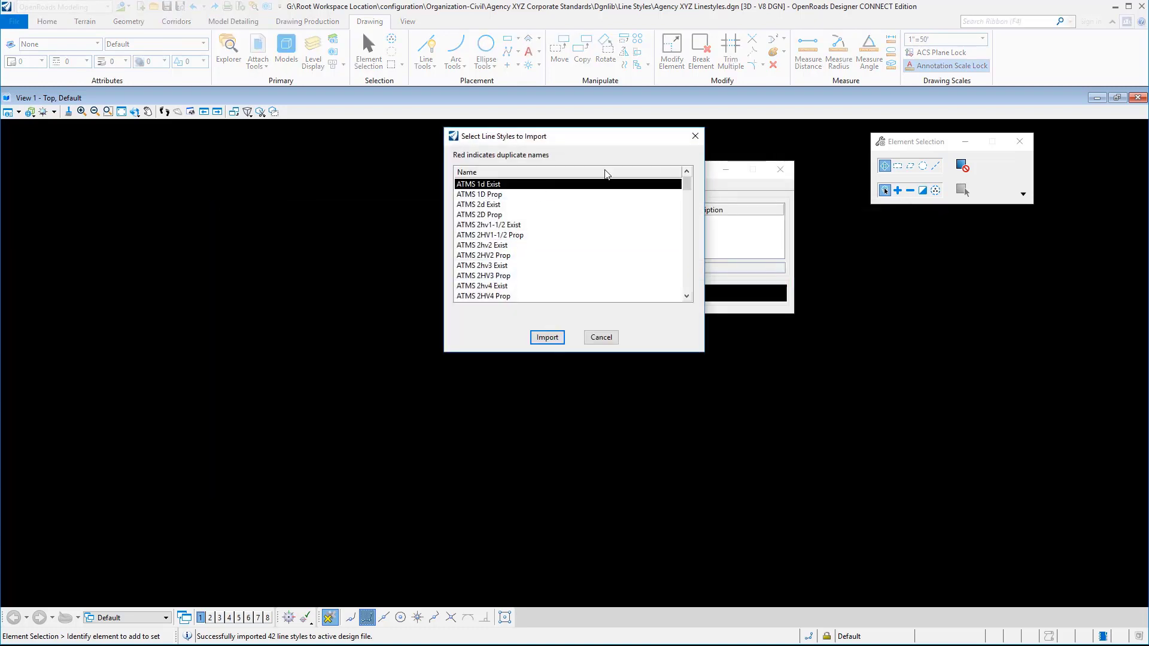
left_click_drag(687, 182, 710, 293)
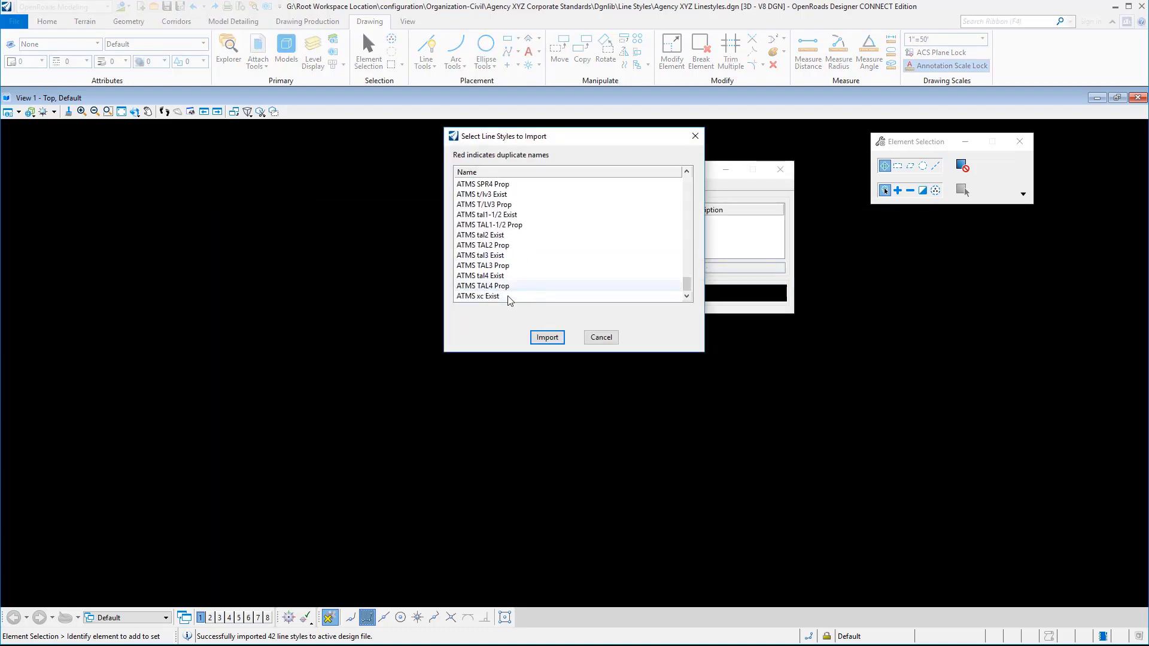
left_click(479, 297, "shift")
left_click(547, 338)
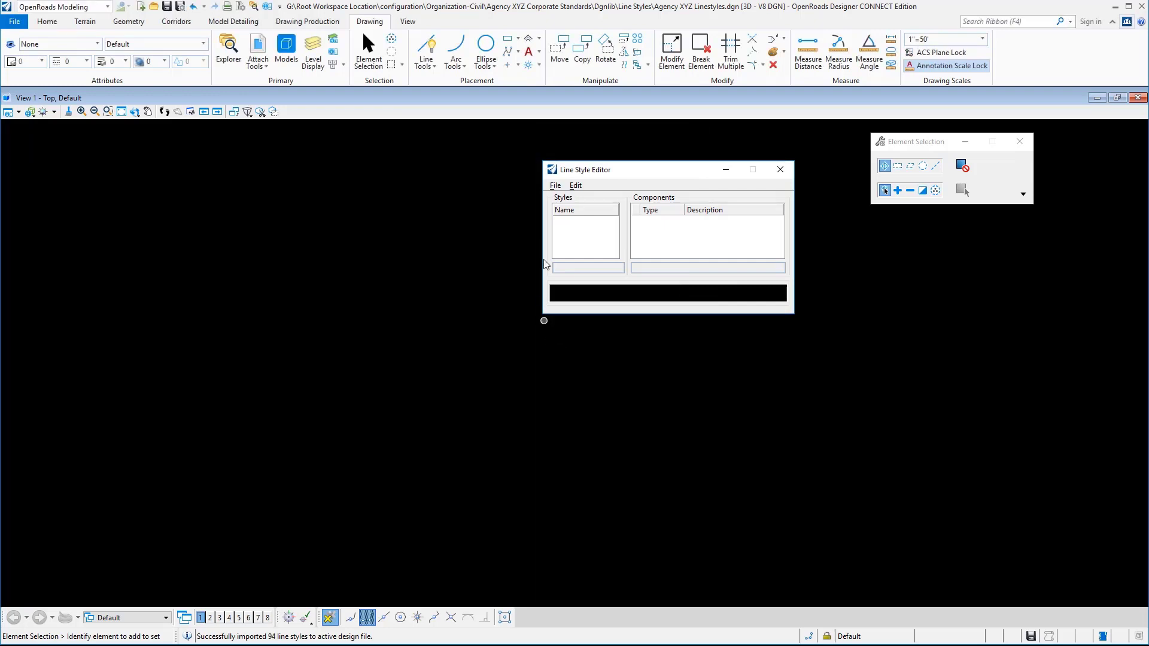
Import all line styles from the MicroStation resource file Agency XYZ_Lines_3.rsc in the RSC Backup folder
left_click(556, 186)
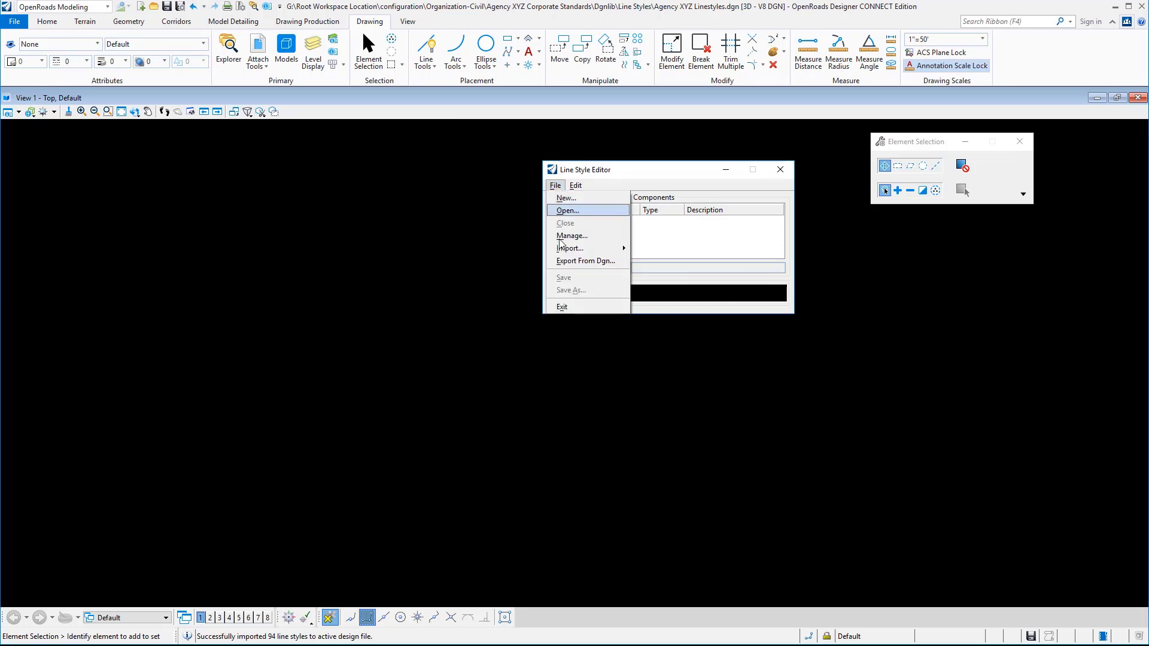
mouse_move(570, 249)
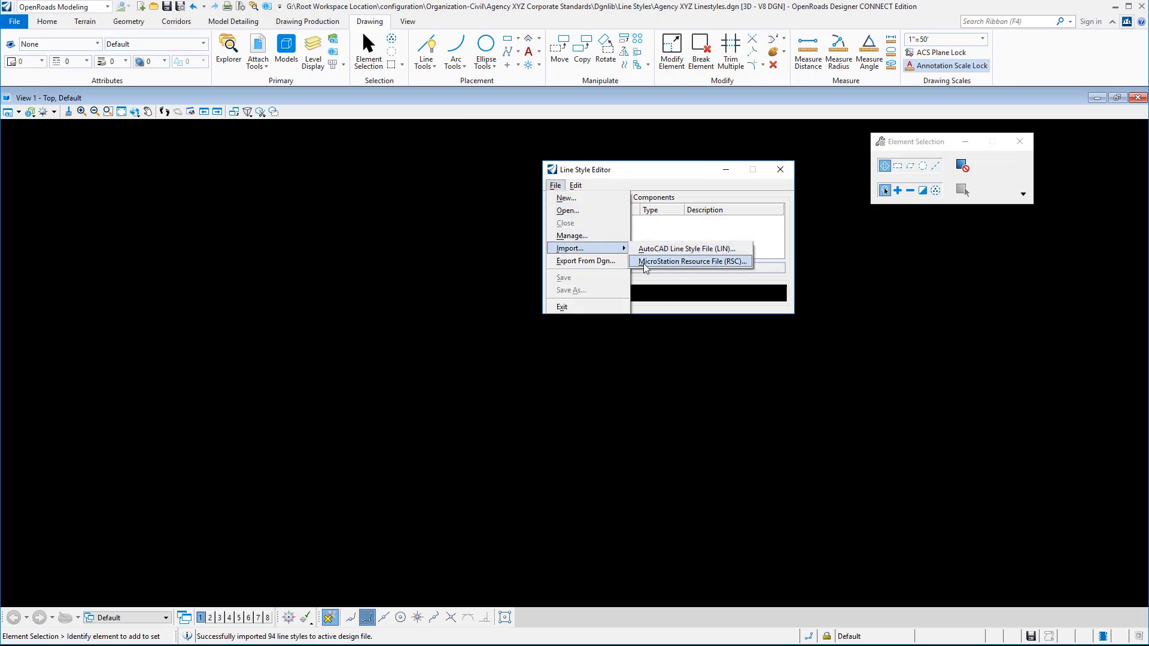
left_click(645, 263)
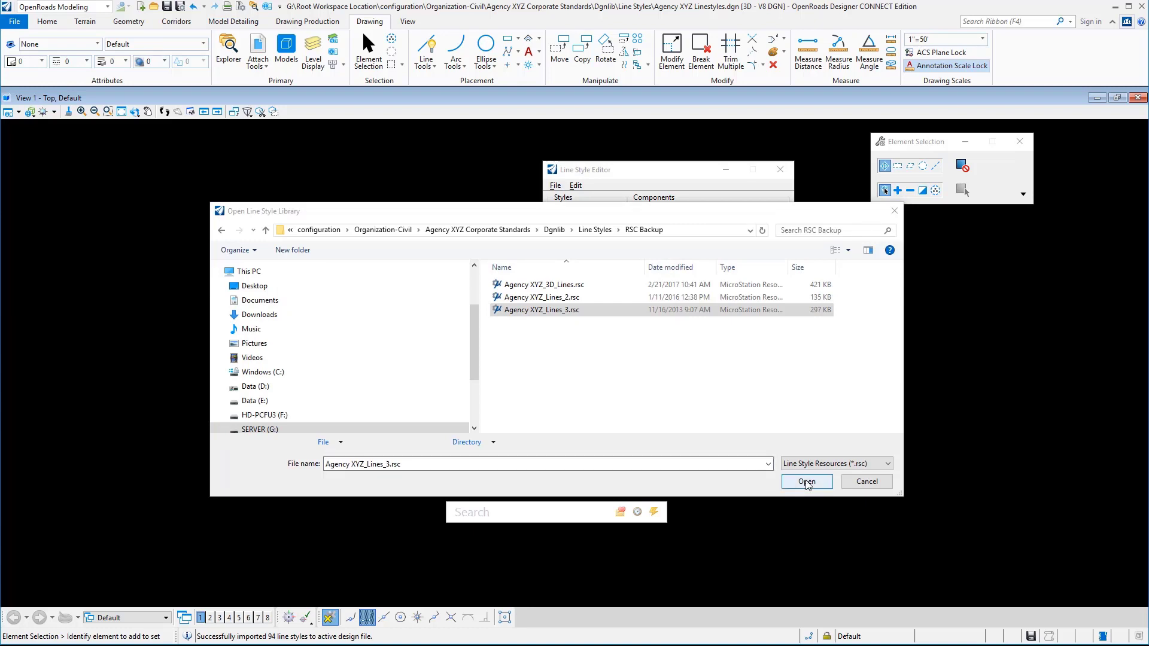
left_click(807, 482)
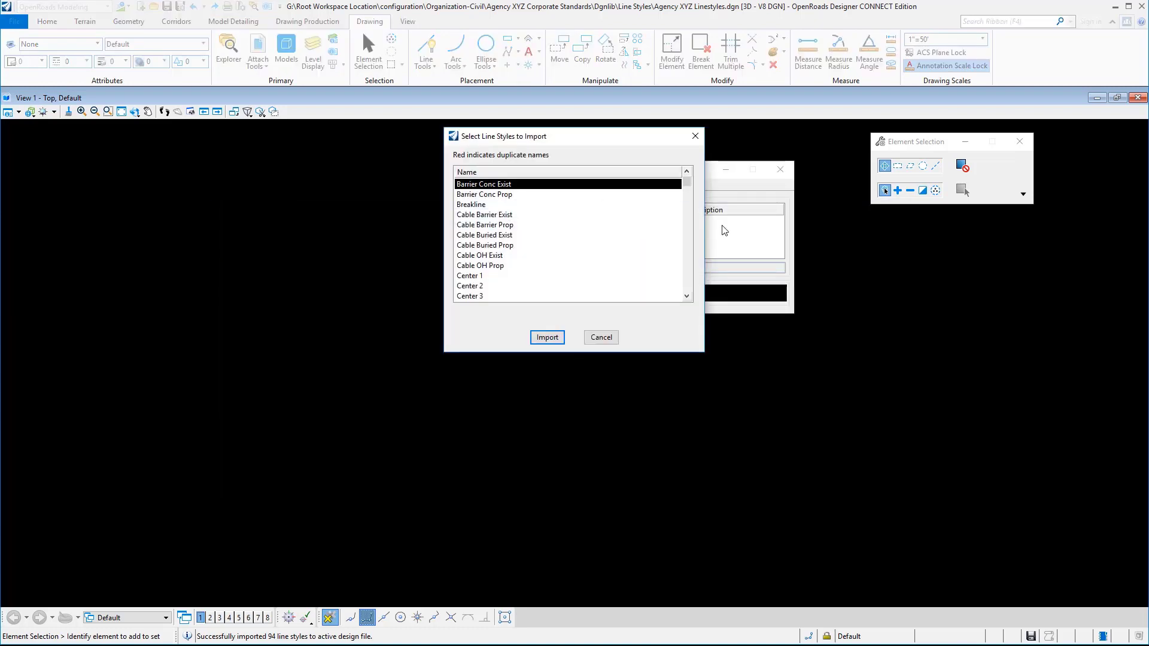
left_click_drag(687, 184, 687, 297)
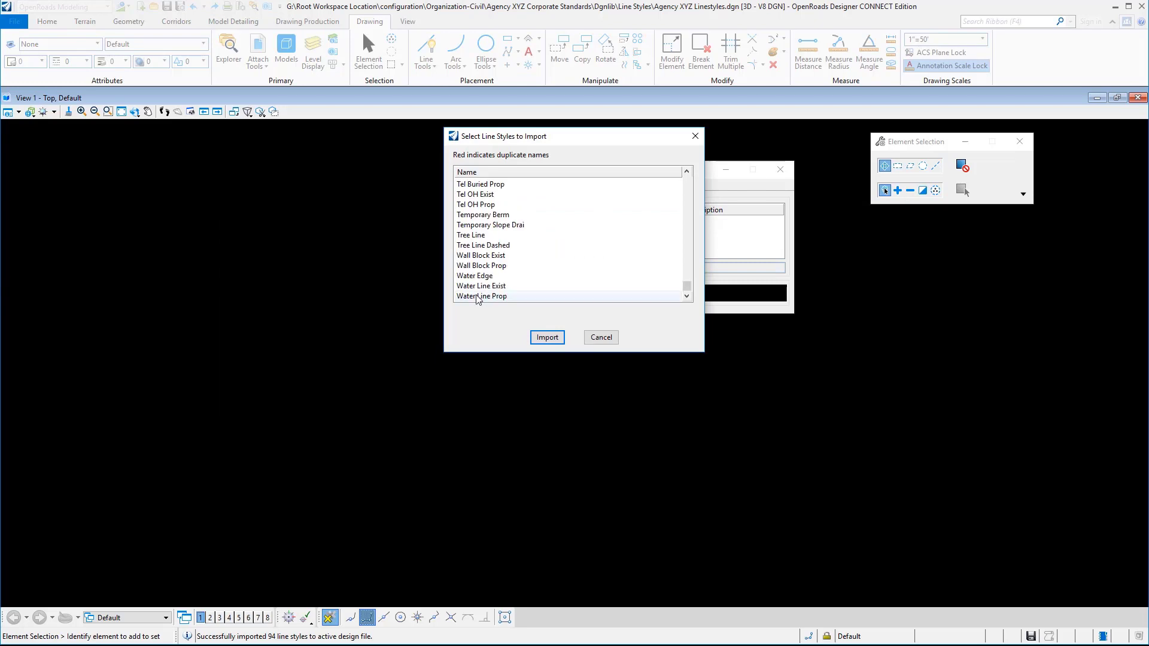
left_click(475, 296, "shift")
left_click(544, 339)
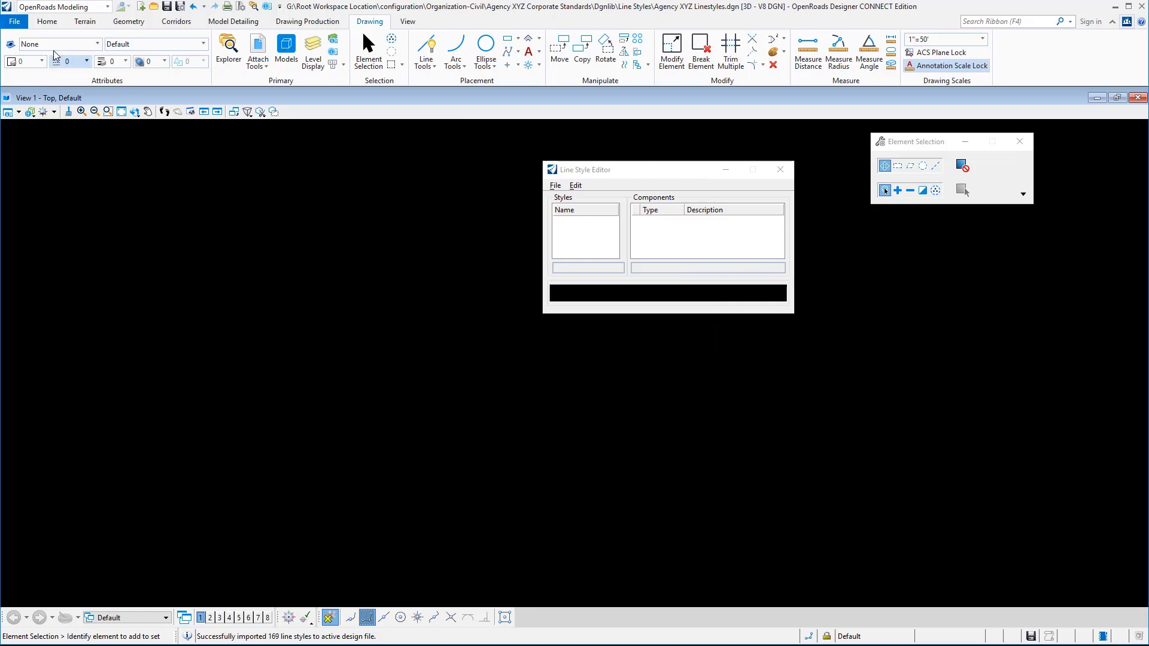
Check the available line style list for the imported custom styles and close the Line Style Editor
left_click(67, 63)
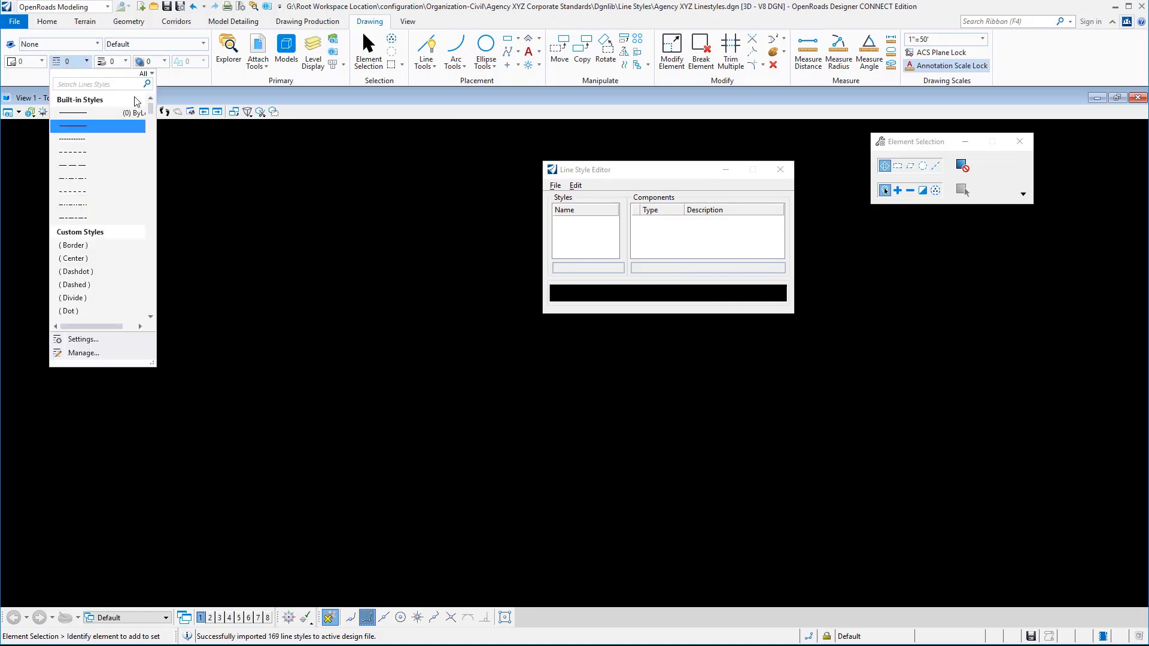
mouse_move(150, 110)
left_mouse_down()
mouse_move(148, 314)
mouse_move(153, 107)
left_mouse_up()
left_click(780, 172)
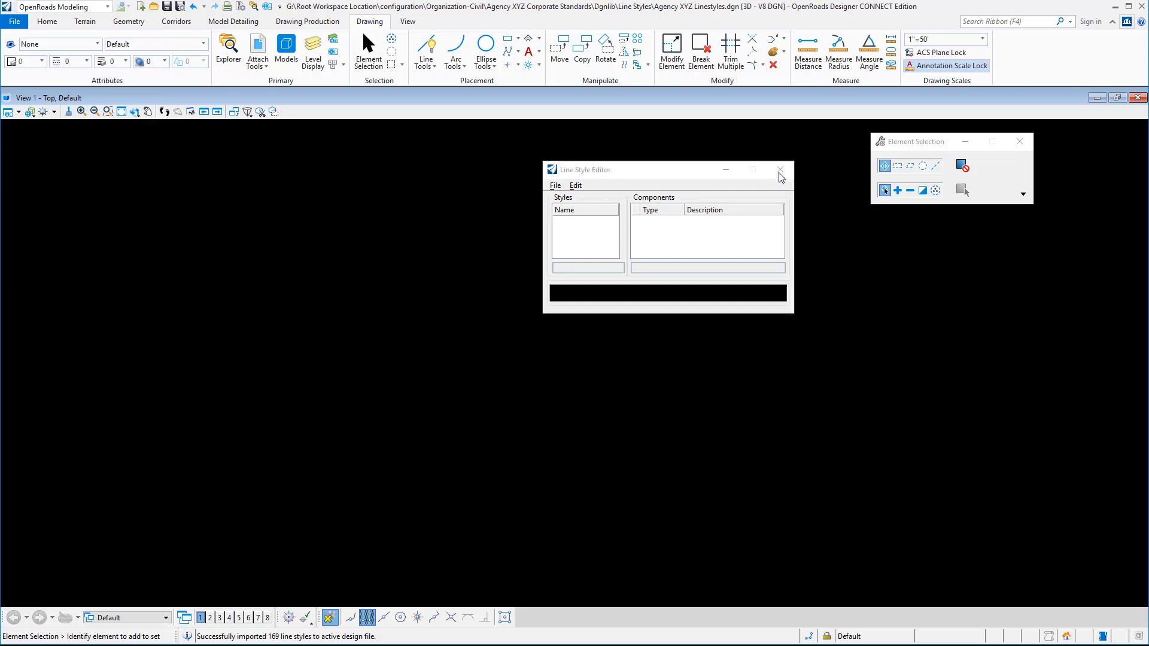
left_click(780, 171)
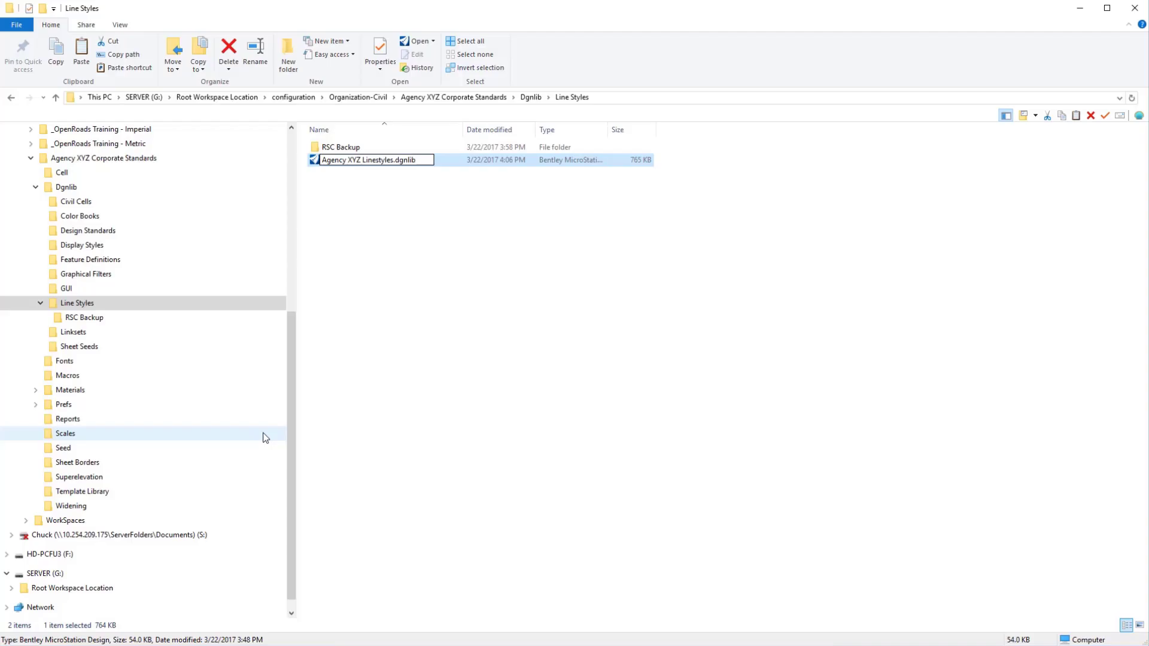
In File Explorer, rename the line style design file in the Line Styles folder as Agency XYZ Linestyles.dgnlib, accepting the extension change
key("Return")
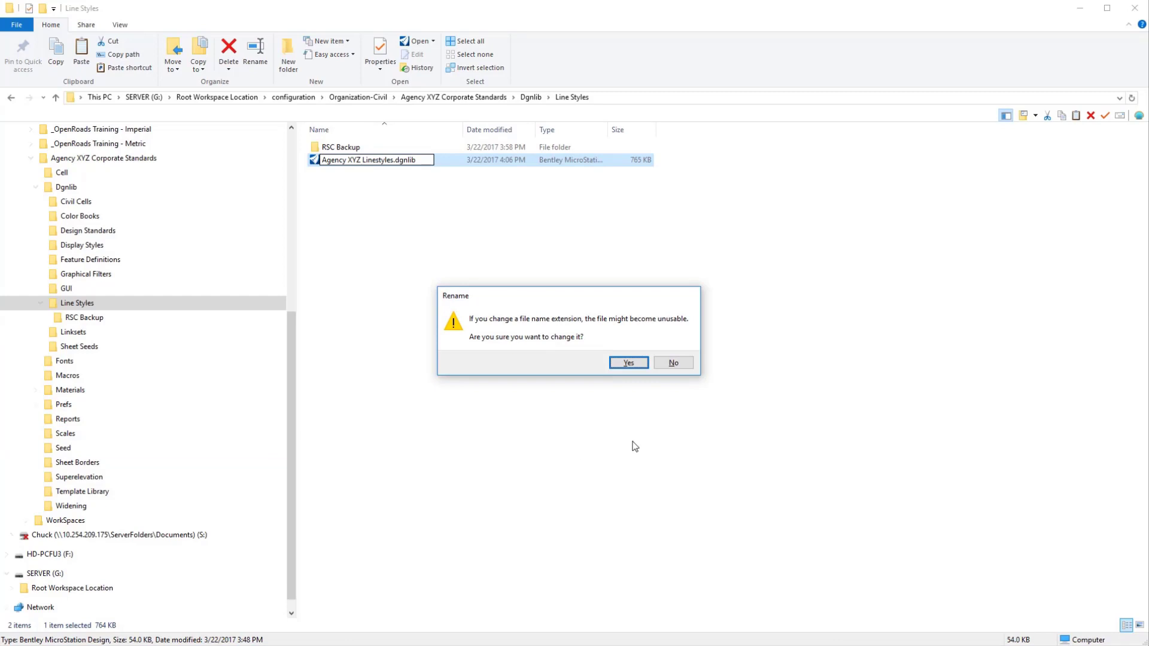
left_click(629, 363)
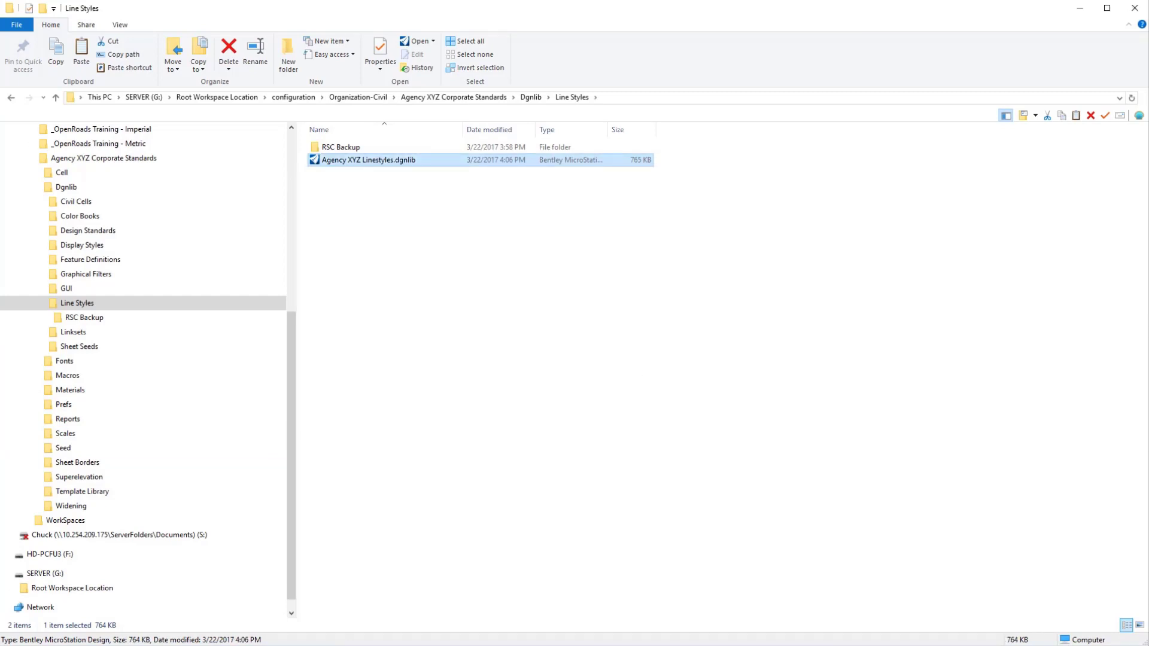